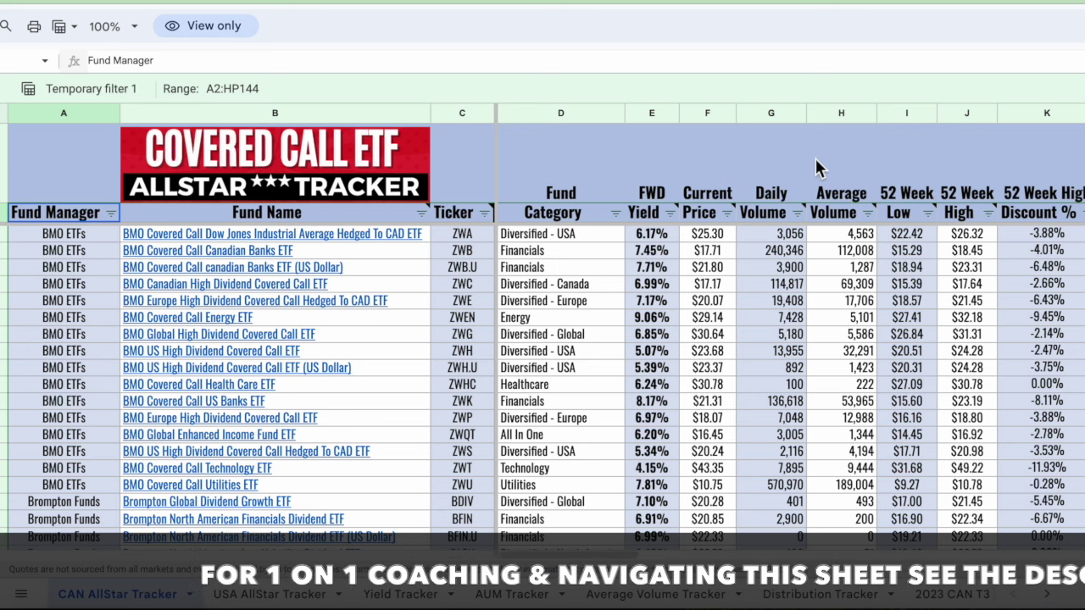
Examine the CAN AllStar Tracker's columns, from fund category and yield through performance, fees, AUM and distribution history
scroll(816, 167, "right", 2)
scroll(816, 167, "right", 5)
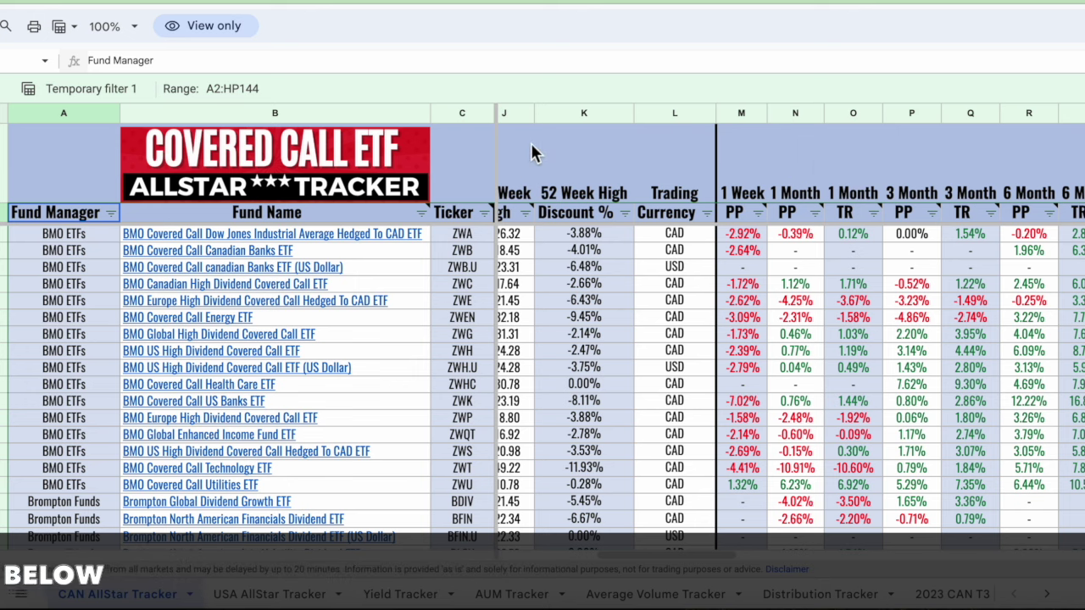
scroll(531, 148, "left", 5)
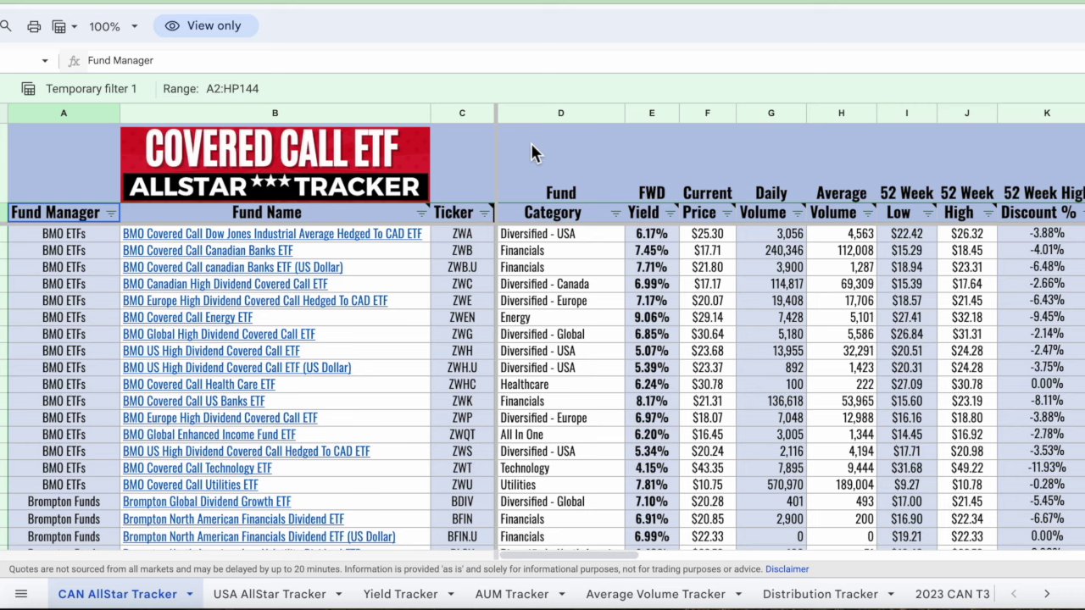
scroll(736, 275, "right", 3)
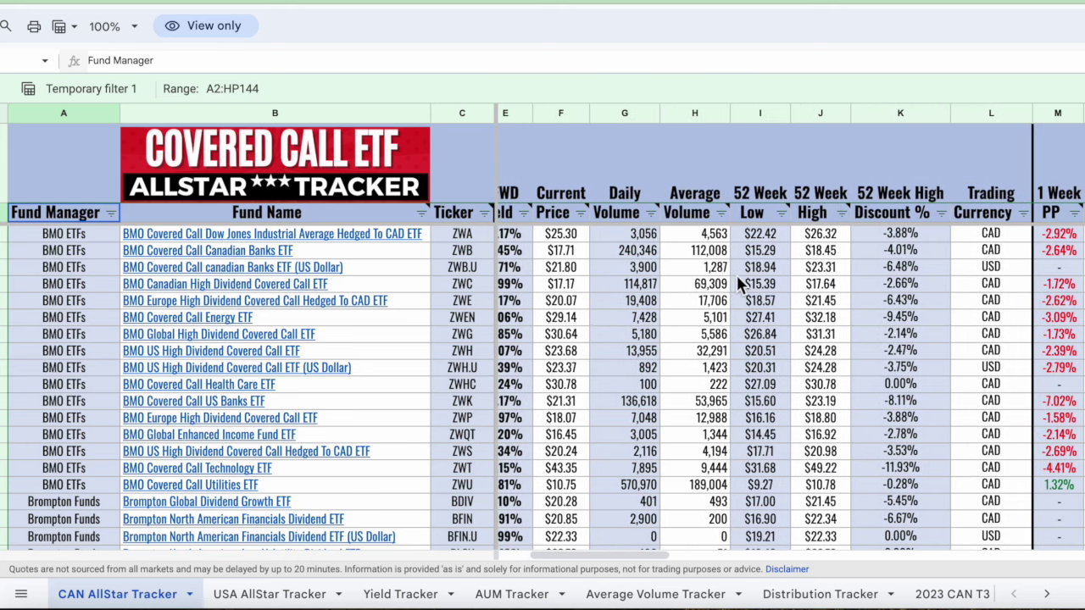
scroll(776, 147, "left", 3)
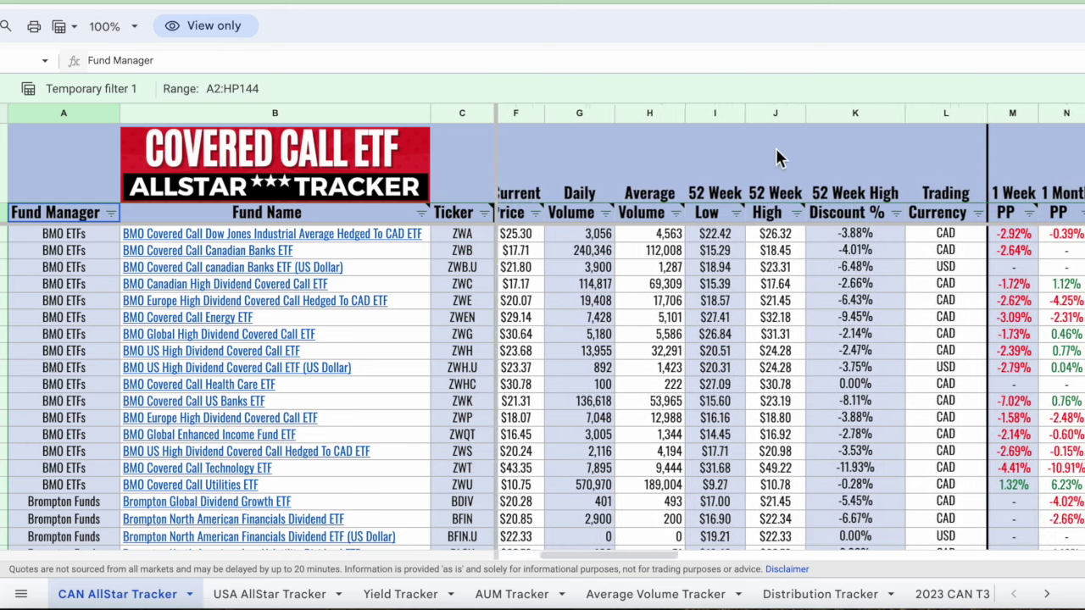
scroll(776, 148, "right", 5)
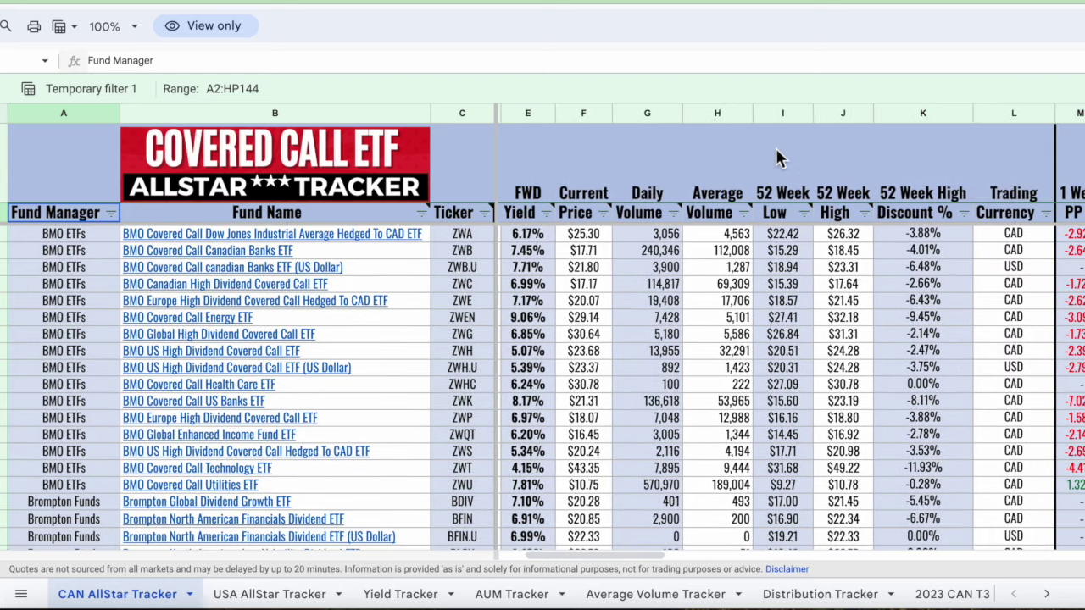
scroll(777, 152, "right", 10)
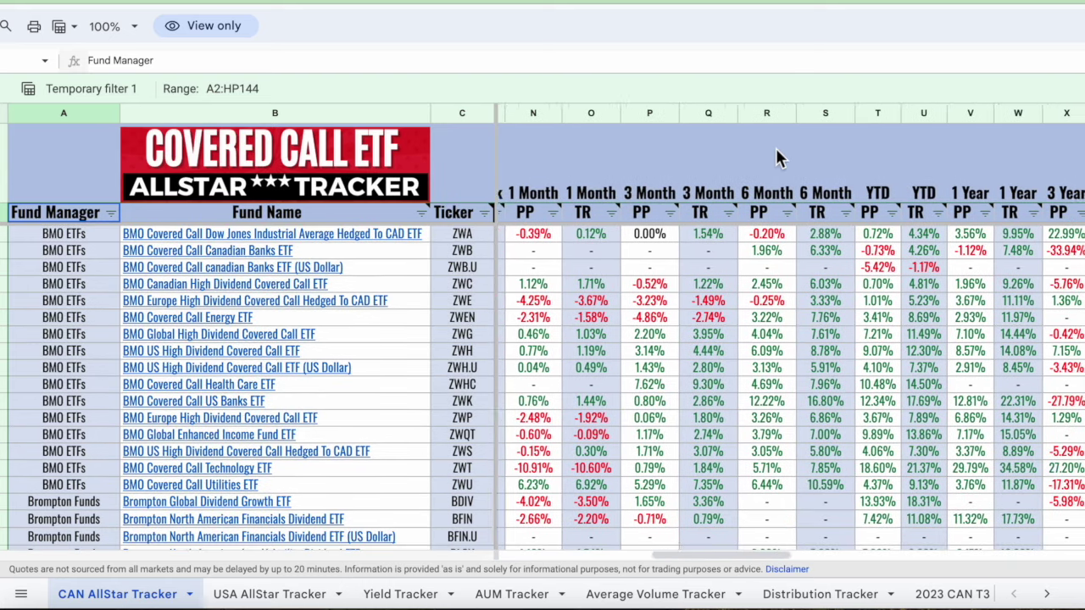
scroll(775, 146, "right", 10)
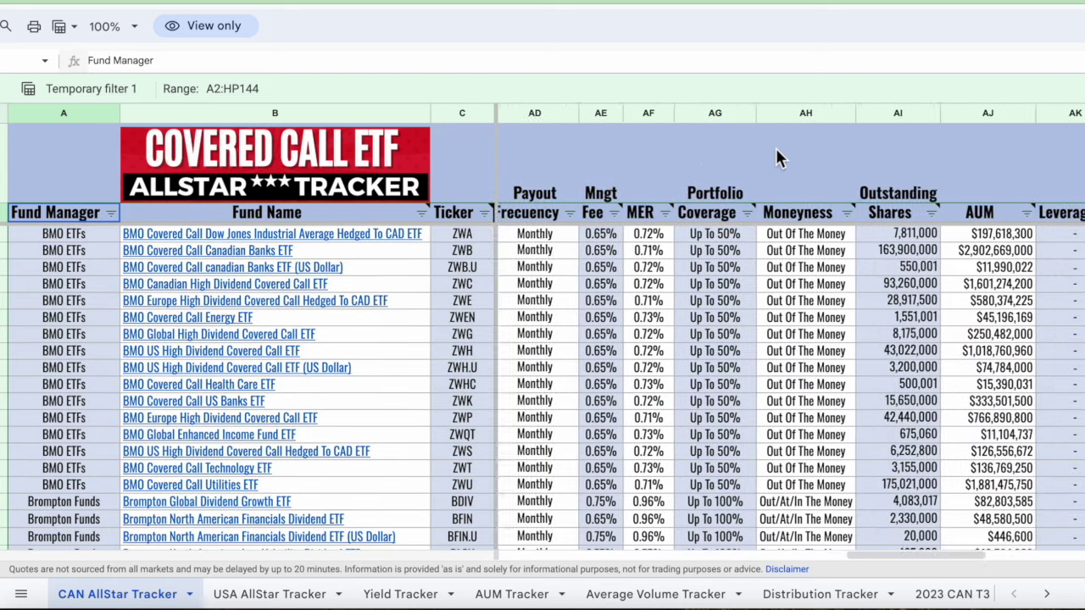
scroll(778, 157, "right", 5)
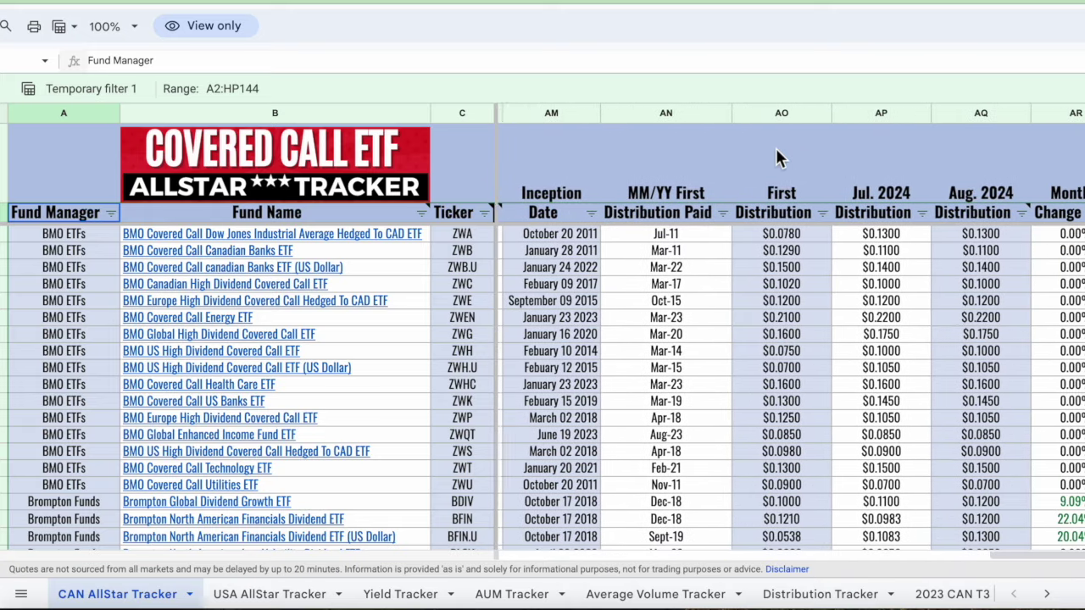
scroll(778, 157, "left", 15)
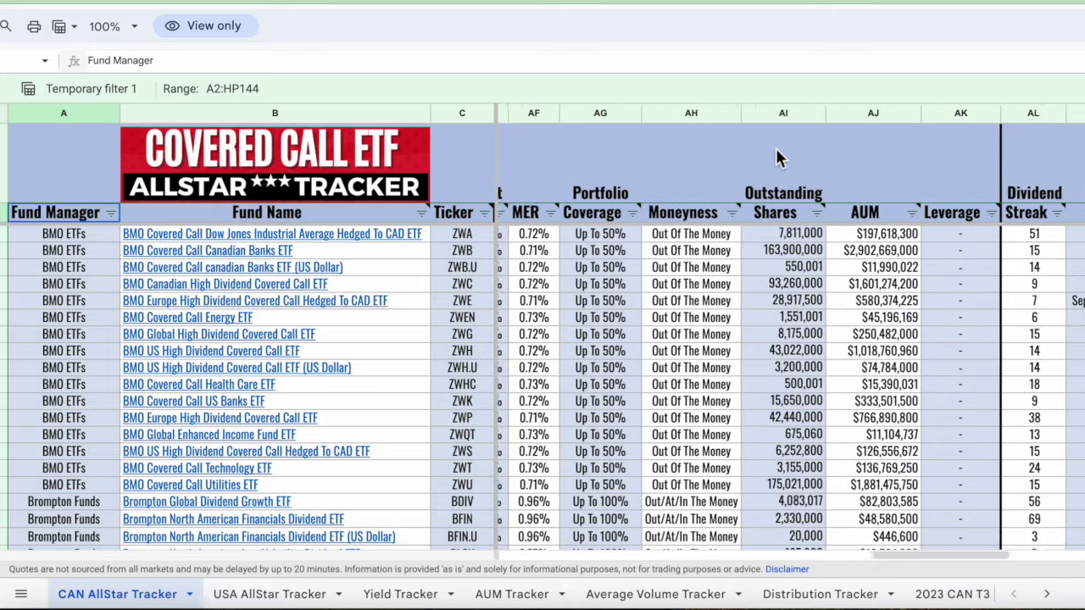
scroll(778, 157, "left", 10)
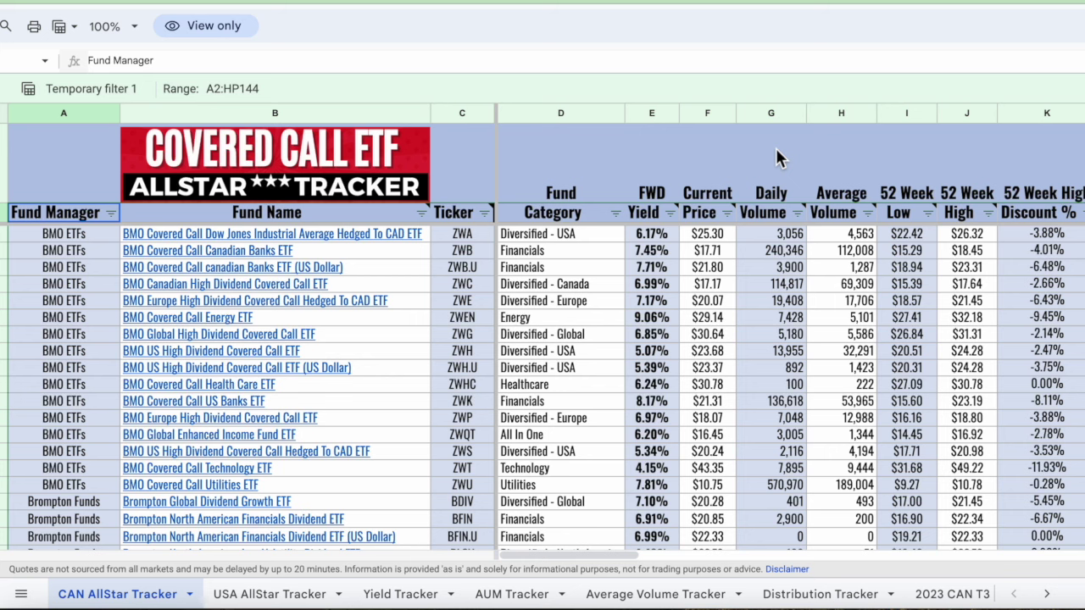
Examine the funds' price, volume and 52-week columns alongside the price performance and total return columns
scroll(903, 216, "down", 5)
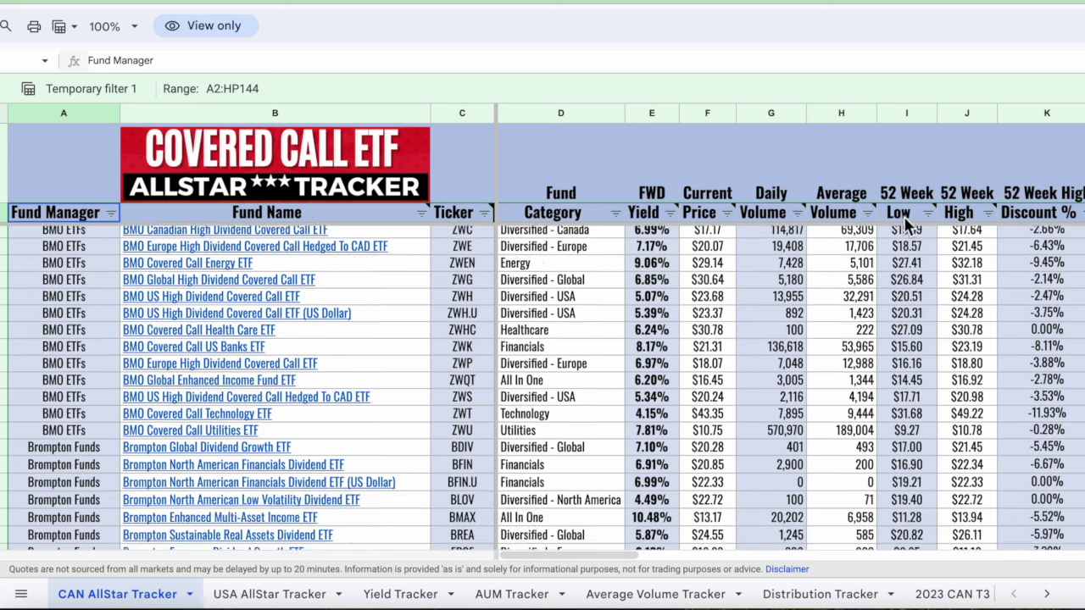
scroll(895, 333, "up", 5)
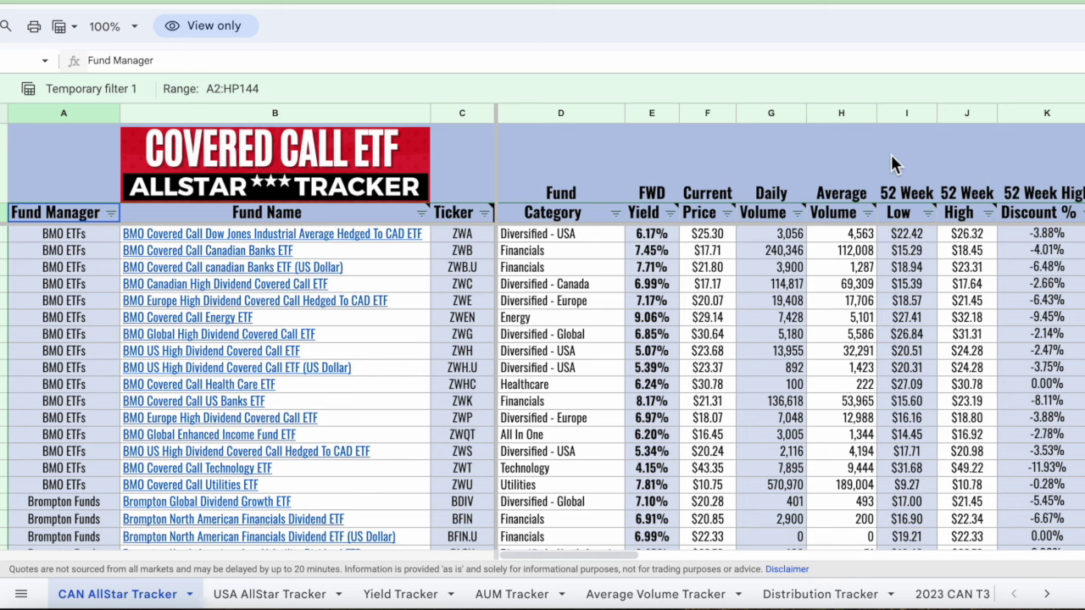
scroll(891, 155, "right", 2)
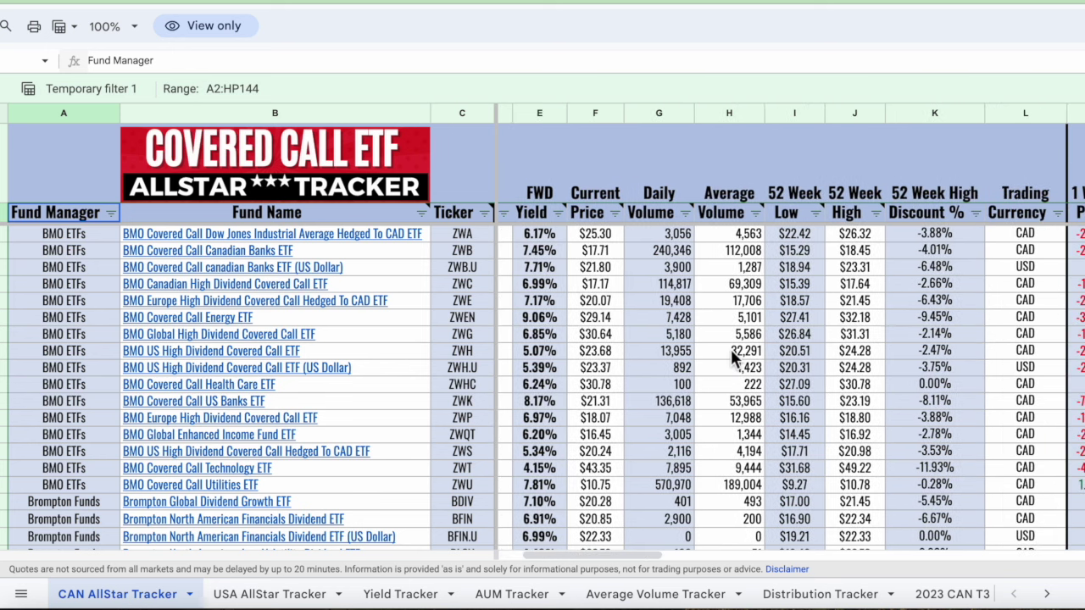
scroll(731, 349, "down", 5)
scroll(730, 349, "down", 2)
scroll(731, 349, "up", 7)
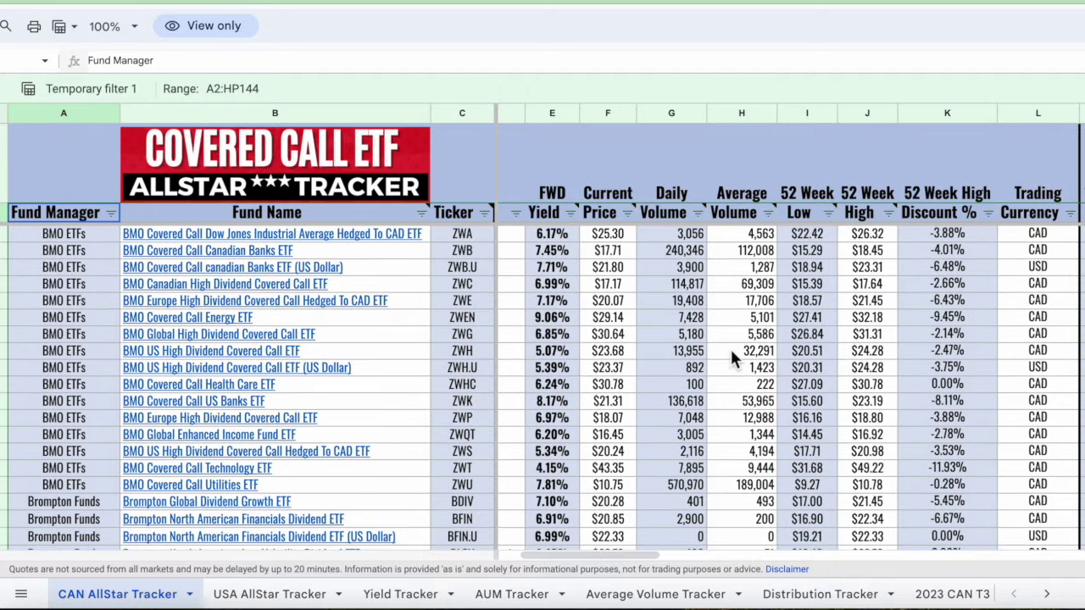
scroll(730, 347, "right", 10)
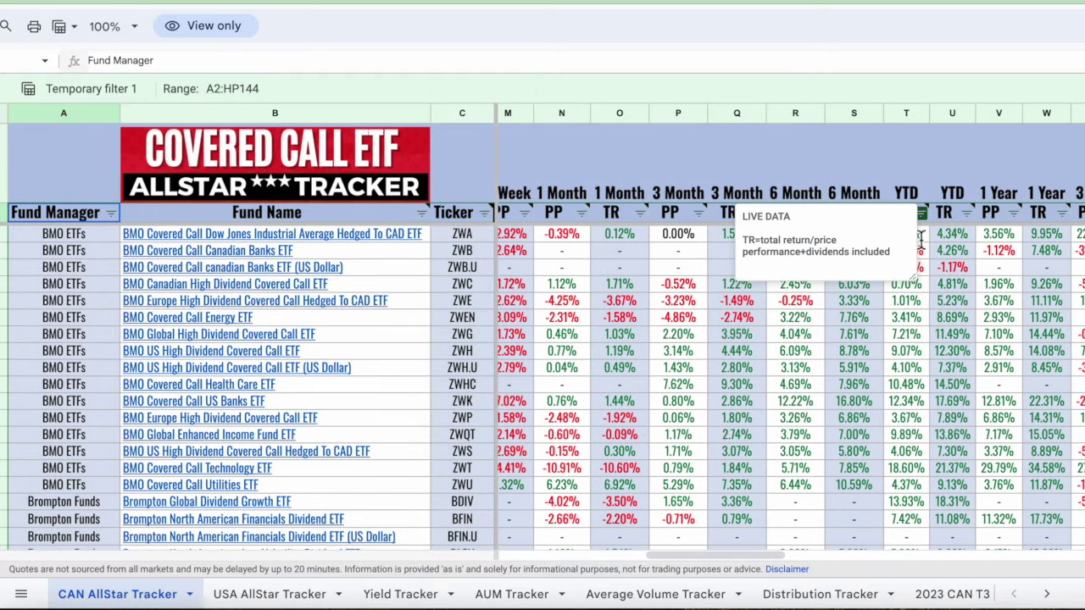
scroll(733, 145, "left", 10)
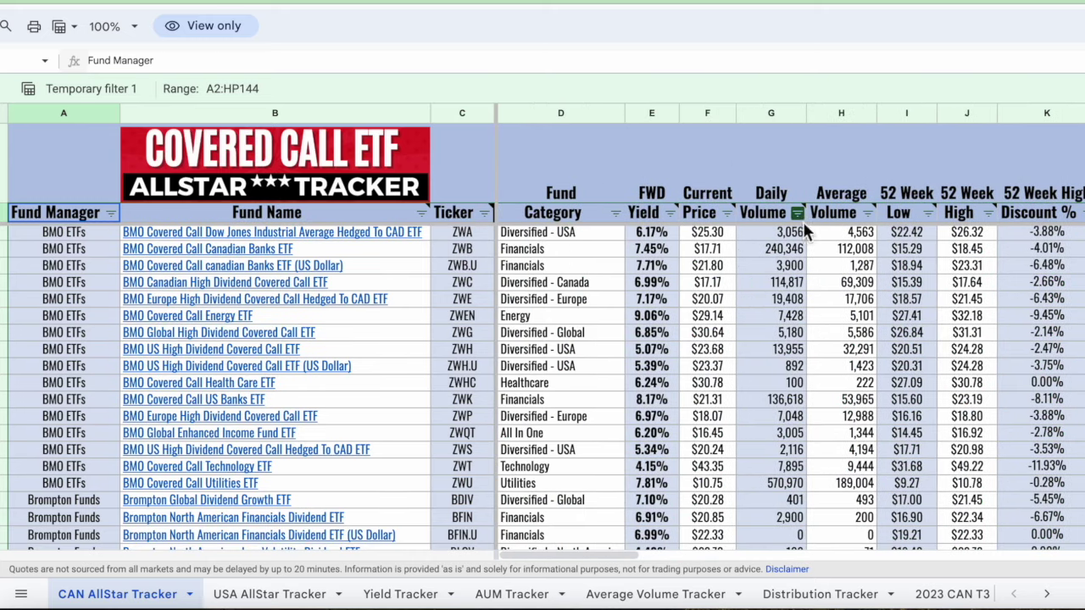
mouse_move(801, 207)
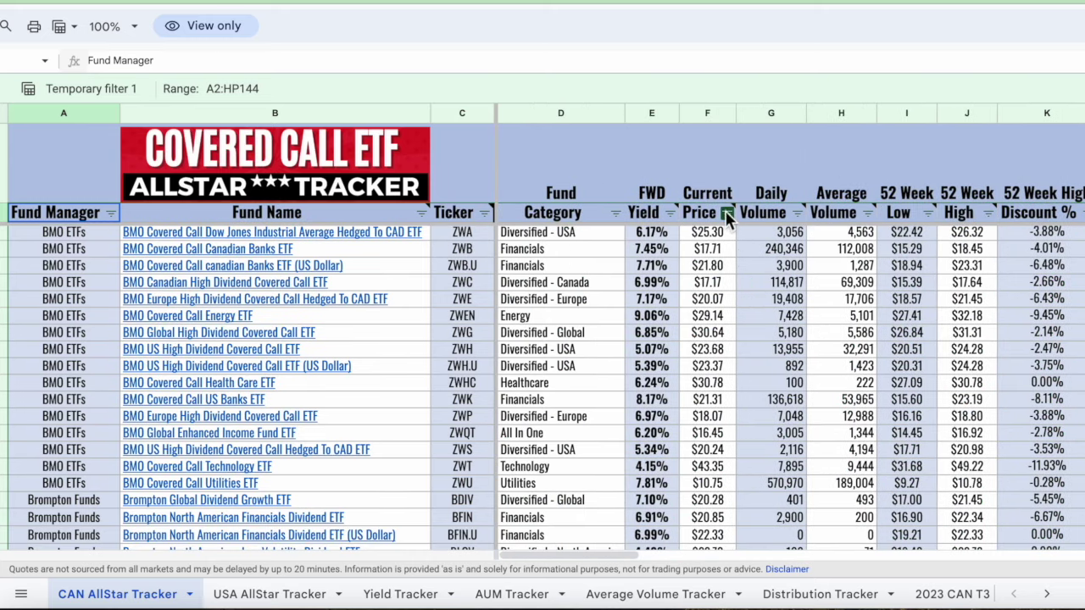
mouse_move(727, 215)
scroll(636, 176, "right", 3)
scroll(636, 176, "right", 5)
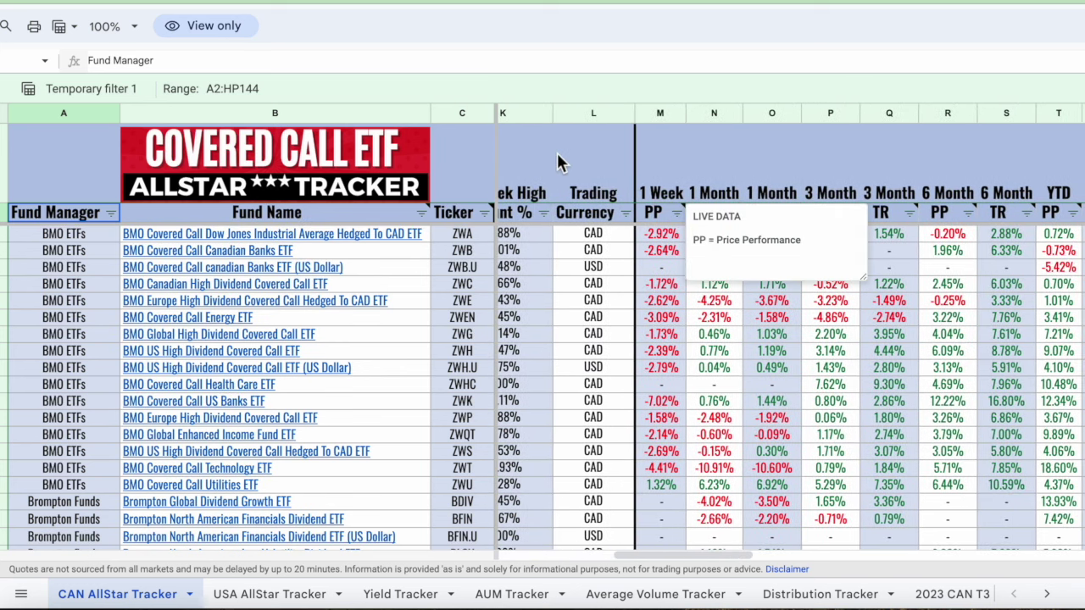
scroll(558, 159, "left", 8)
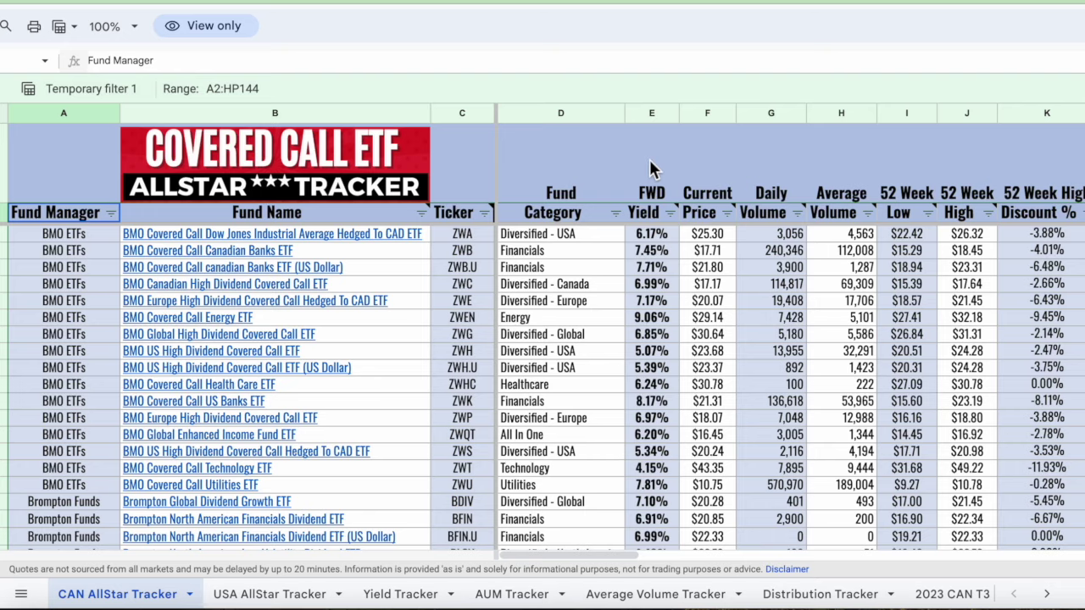
Look through the Canadian covered call fund list by manager, from BMO to Harvest Portfolios, including category and forward yield
scroll(649, 159, "down", 5)
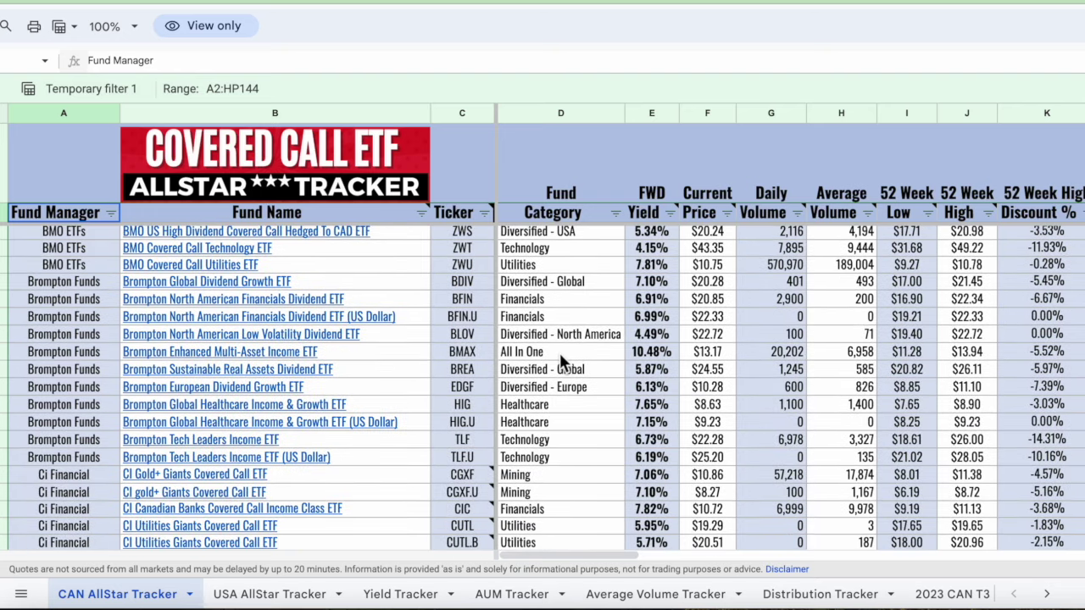
scroll(559, 352, "up", 5)
scroll(559, 352, "down", 9)
scroll(560, 356, "down", 20)
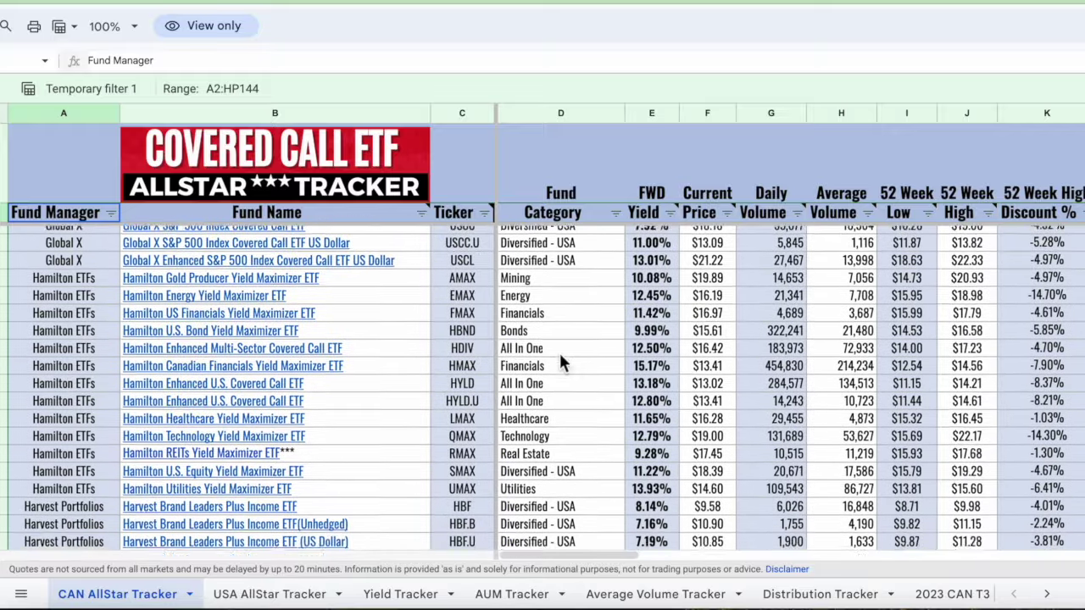
scroll(559, 358, "down", 8)
scroll(559, 357, "up", 20)
scroll(559, 359, "up", 12)
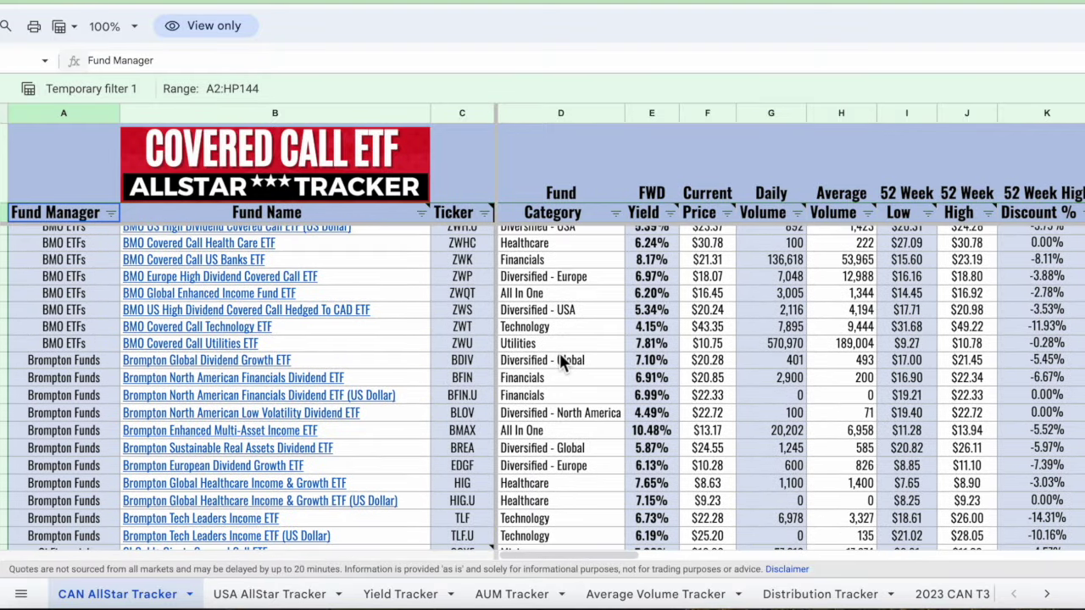
scroll(562, 363, "up", 3)
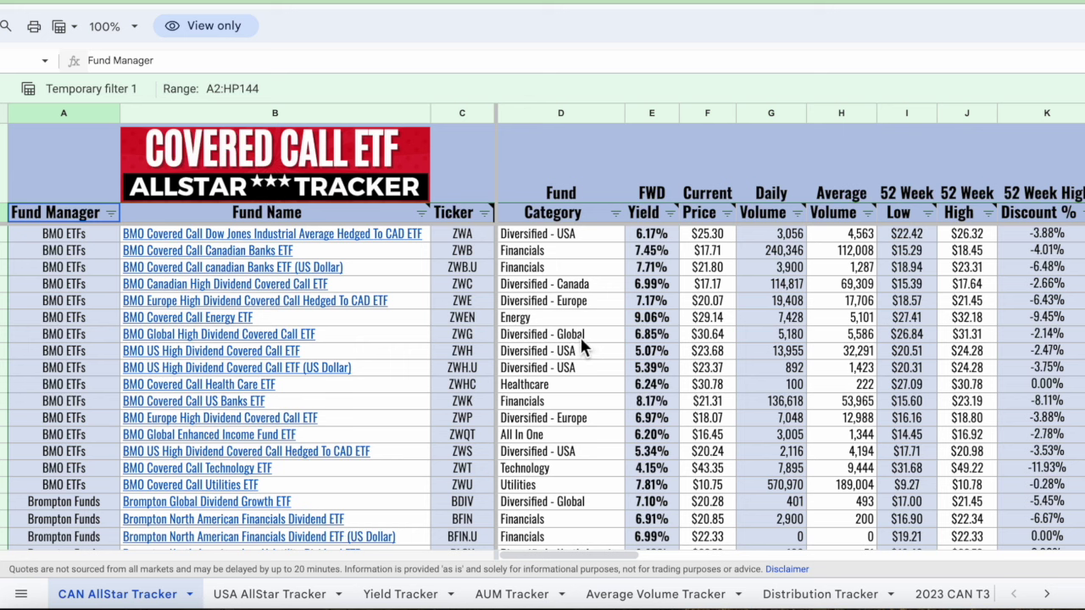
scroll(797, 317, "right", 3)
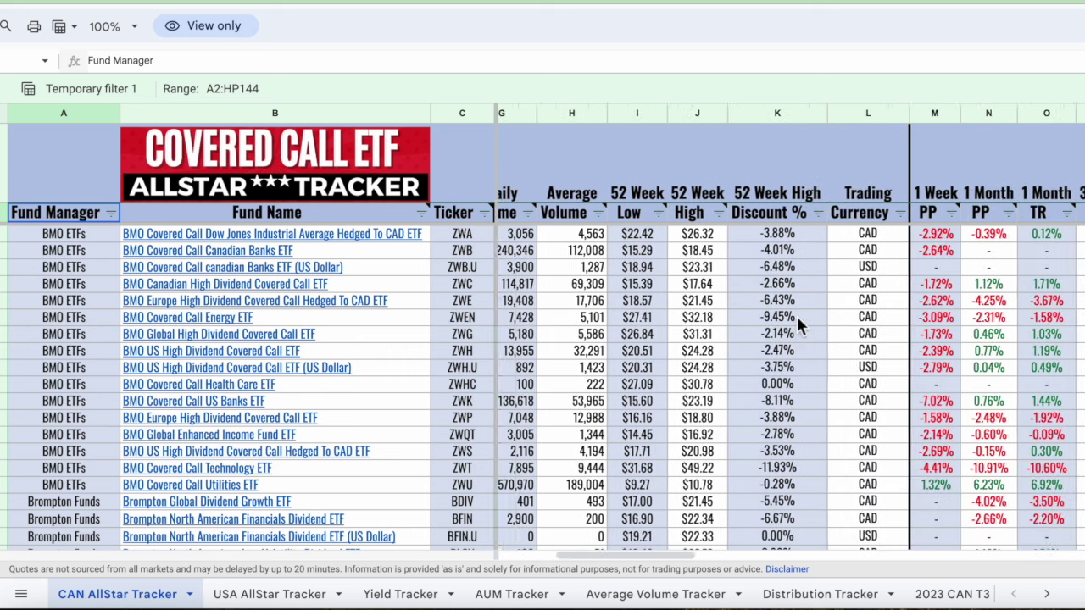
scroll(797, 316, "left", 3)
scroll(796, 316, "down", 2)
scroll(796, 316, "up", 2)
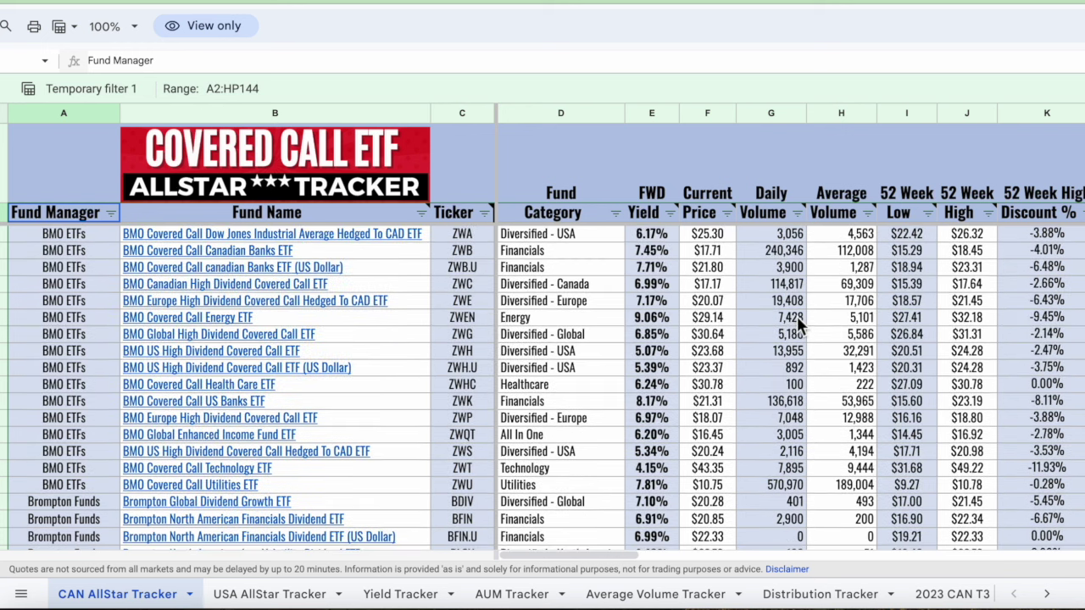
Sort the CAN AllStar Tracker by the 1 Week PP column from Z to A
scroll(797, 316, "right", 1)
scroll(797, 317, "left", 1)
scroll(797, 317, "right", 3)
scroll(796, 317, "right", 3)
scroll(796, 313, "left", 1)
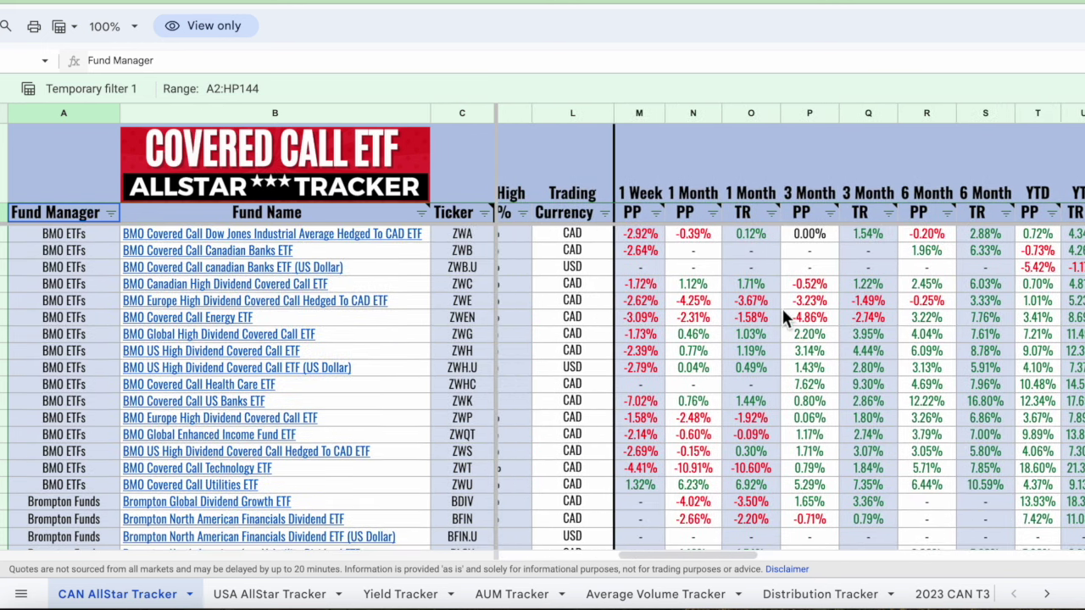
left_click(656, 213)
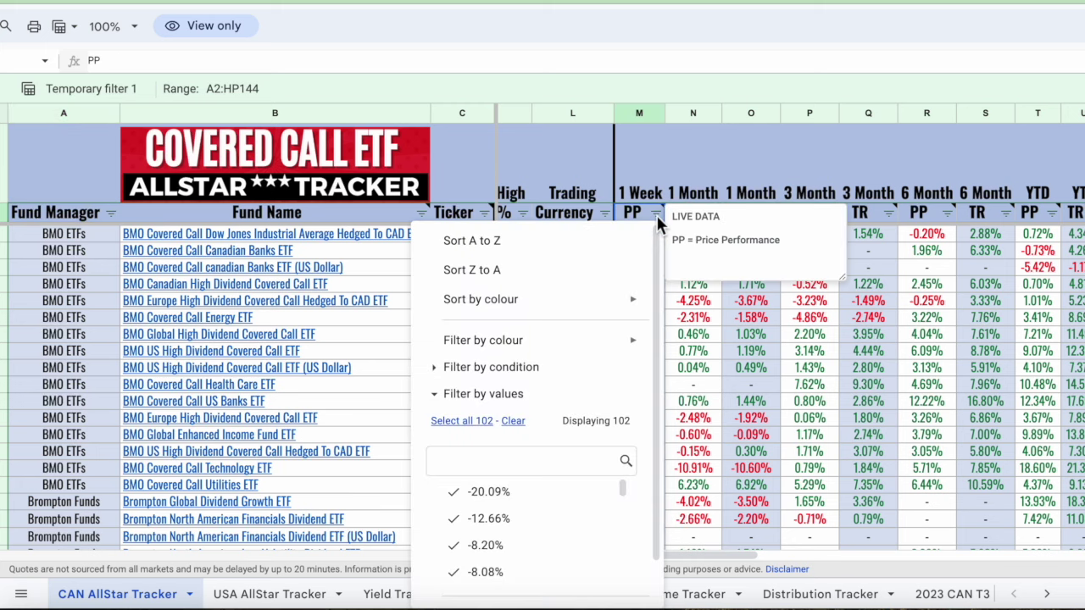
left_click(509, 270)
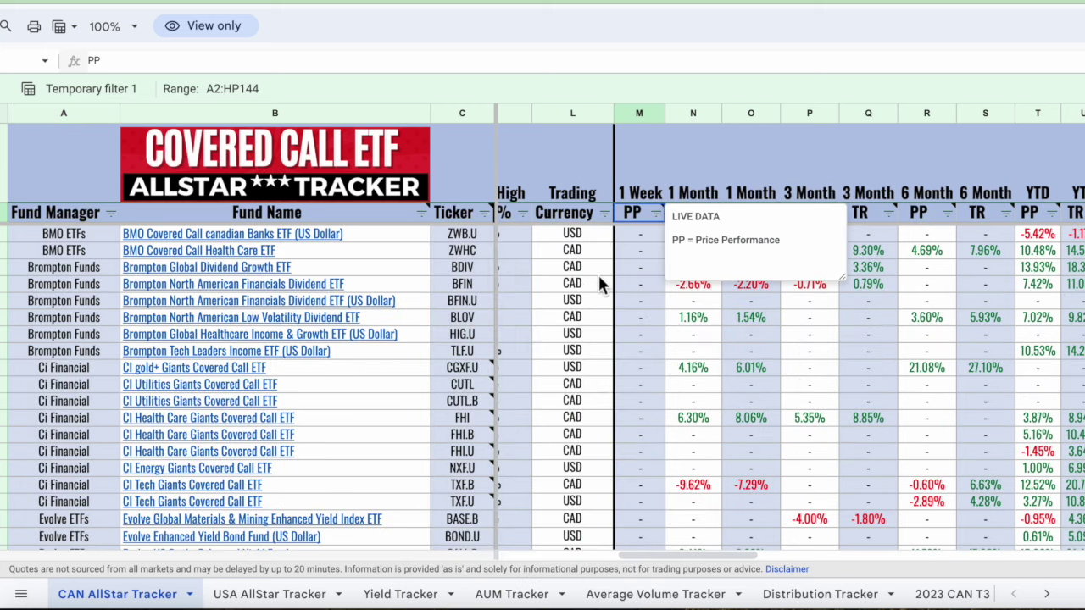
Review the one-week price performance ranking down to its last funds and compare their one-month through year-to-date returns
scroll(666, 343, "down", 2)
scroll(666, 349, "down", 10)
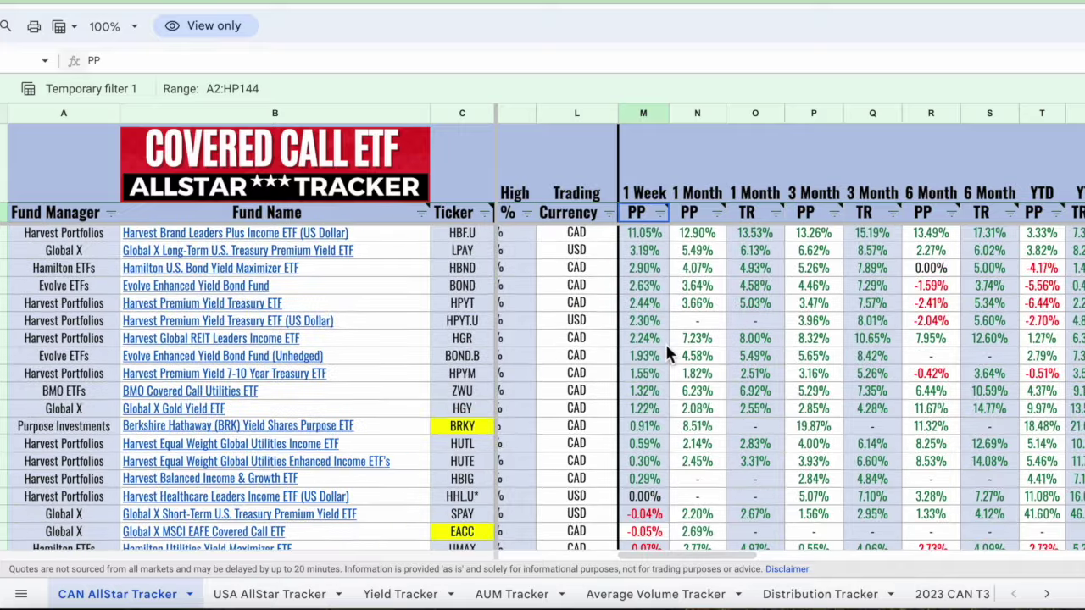
scroll(667, 349, "right", 1)
scroll(665, 341, "down", 15)
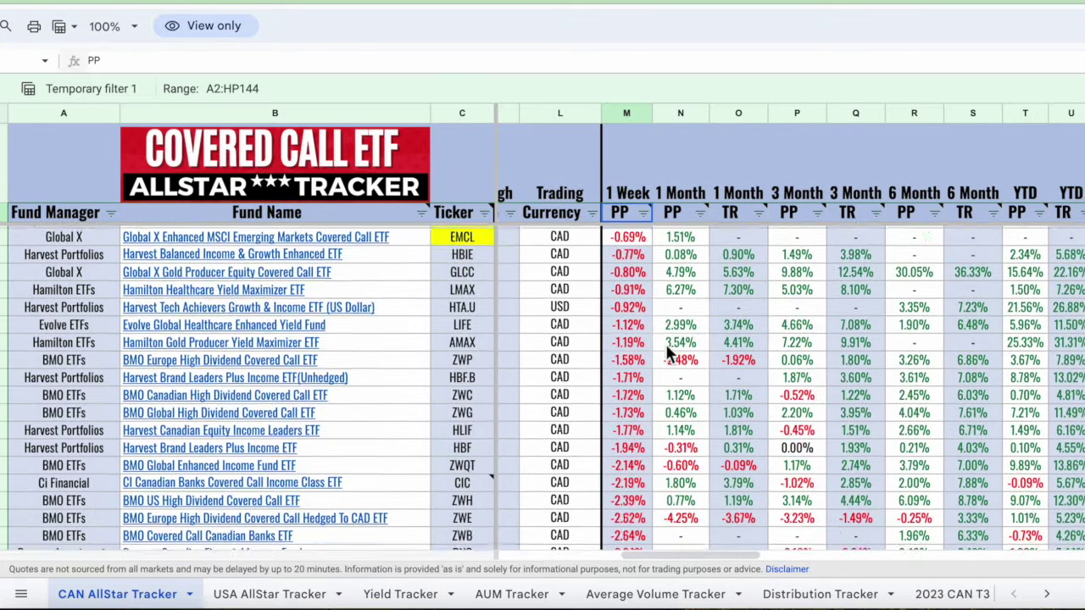
scroll(664, 342, "down", 10)
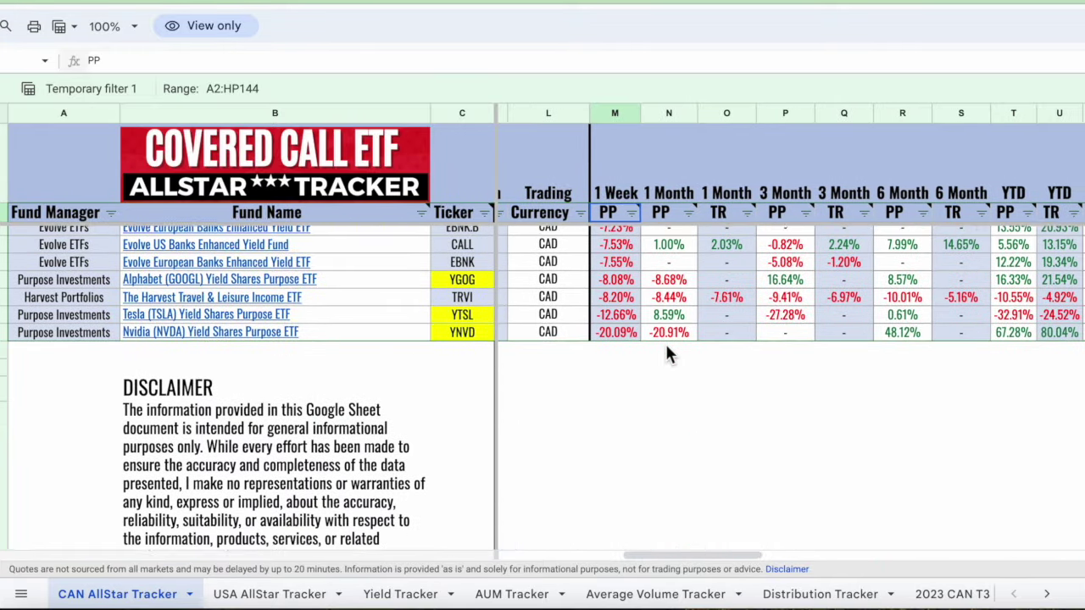
scroll(665, 342, "up", 3)
scroll(665, 342, "down", 2)
scroll(664, 341, "up", 1)
scroll(665, 342, "left", 10)
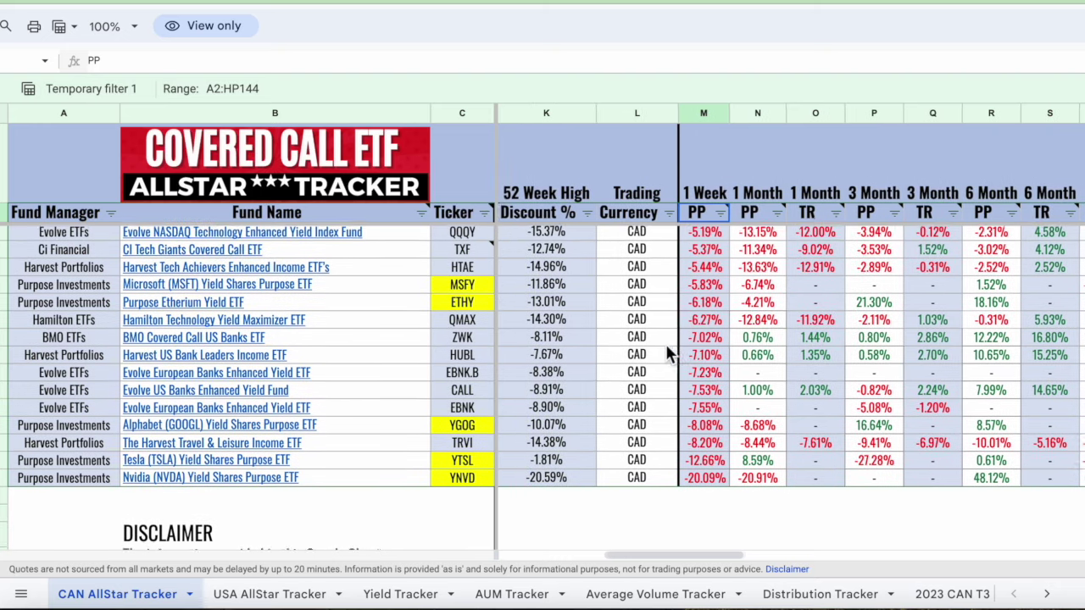
scroll(665, 344, "right", 8)
scroll(665, 343, "up", 1)
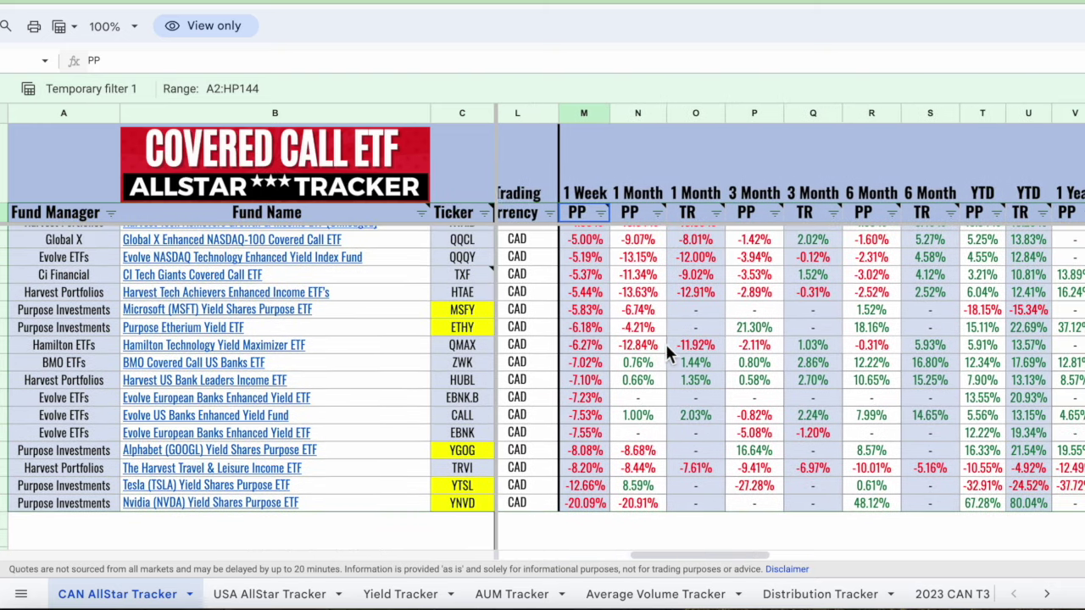
scroll(665, 343, "right", 1)
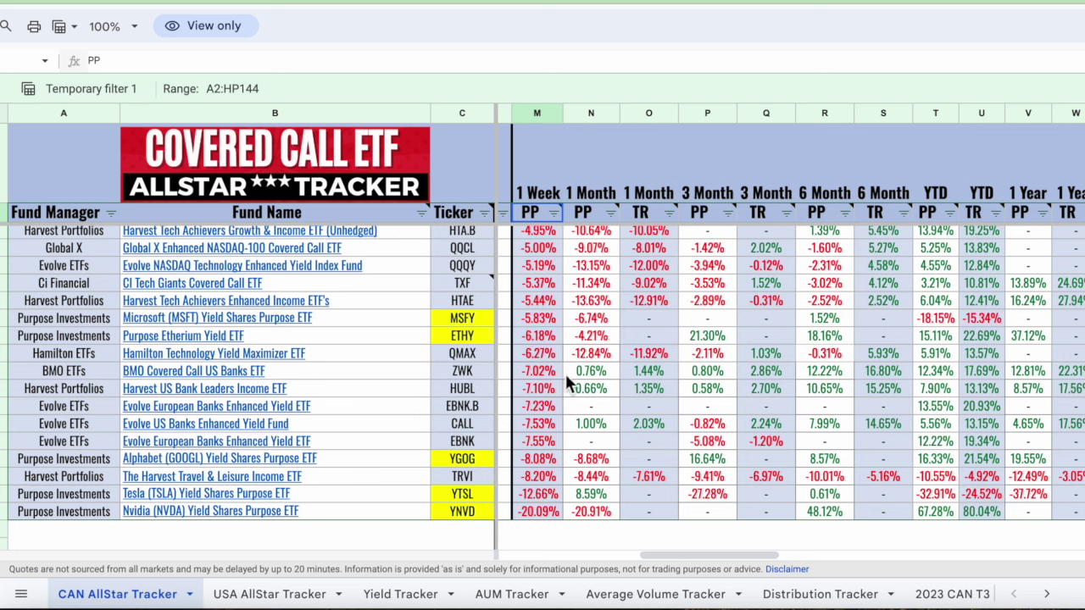
scroll(565, 374, "left", 1)
scroll(566, 374, "up", 1)
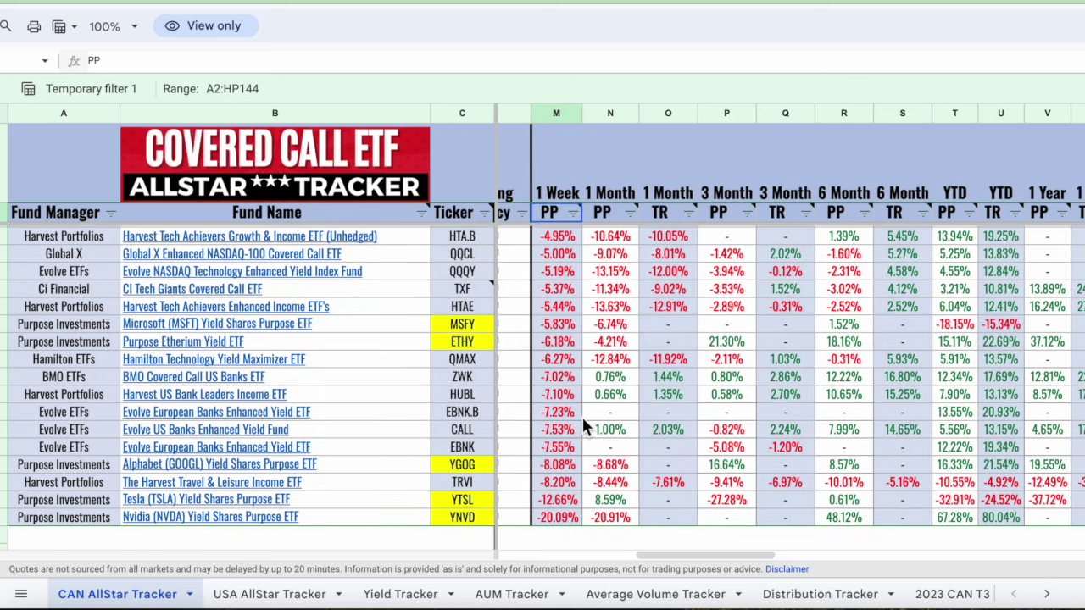
Check the fund categories, forward yields and 52-week columns of the funds with the weakest one-week price performance
scroll(583, 422, "left", 10)
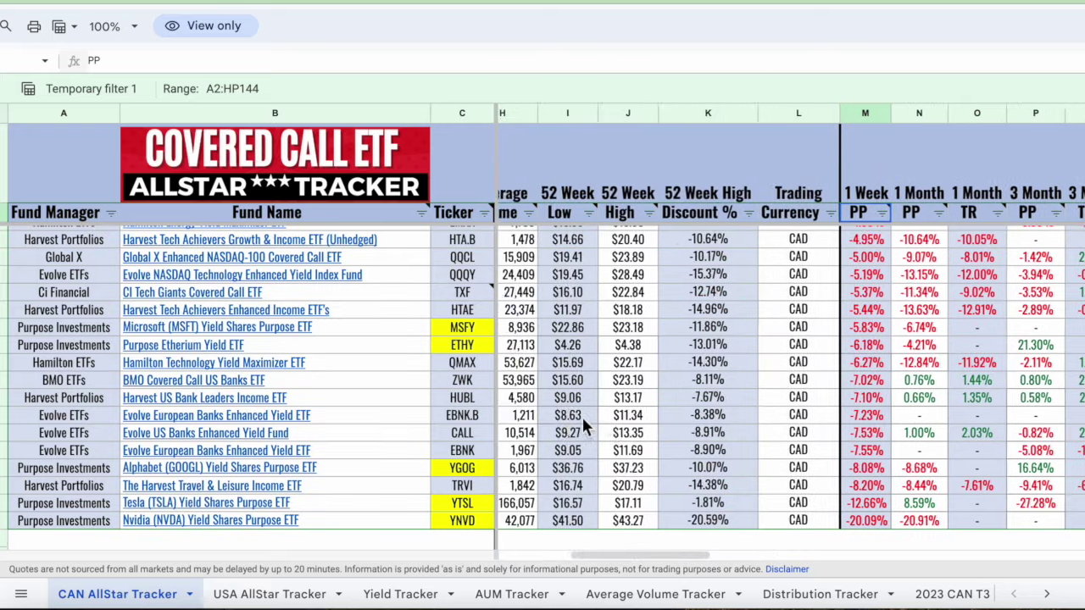
scroll(584, 421, "up", 1)
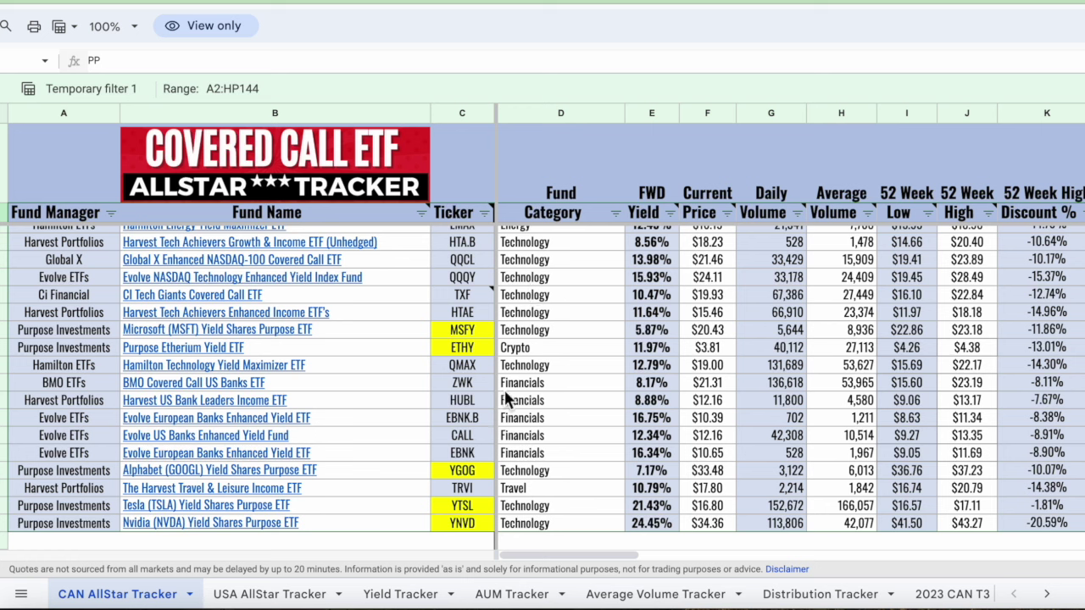
mouse_move(388, 394)
scroll(576, 377, "up", 1)
scroll(576, 376, "right", 10)
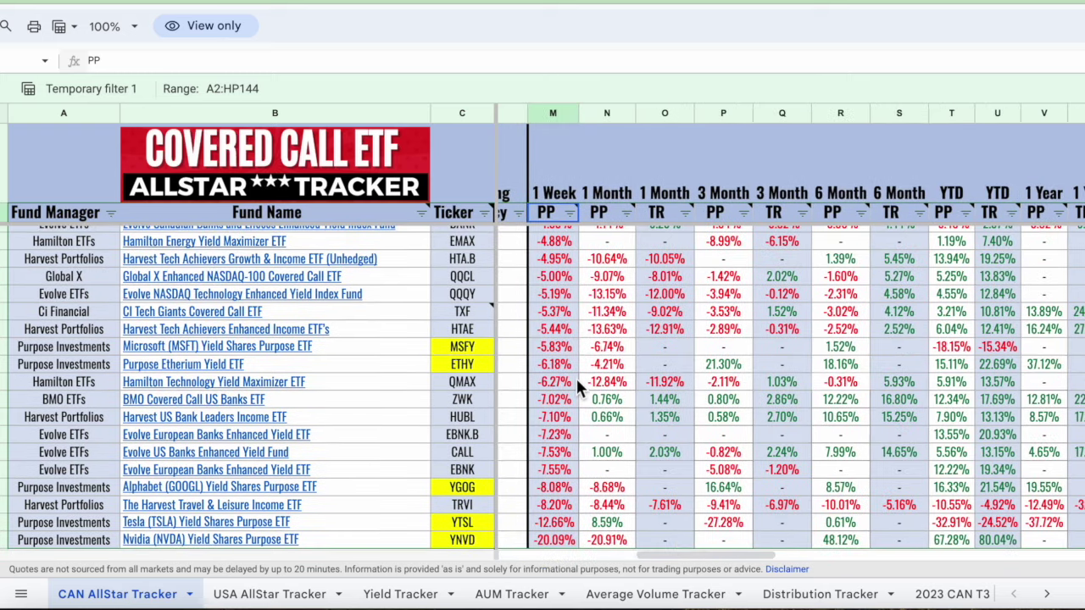
Return to the best one-week performers and compare their fund categories and yields with their price performance and total returns
scroll(575, 377, "up", 20)
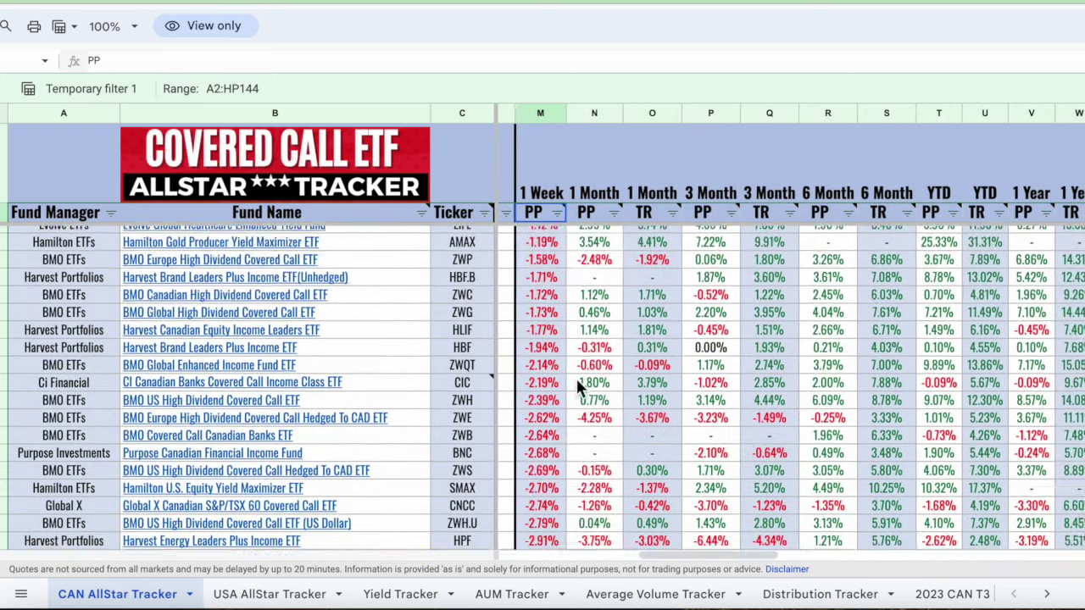
scroll(576, 385, "up", 1)
scroll(576, 386, "down", 5)
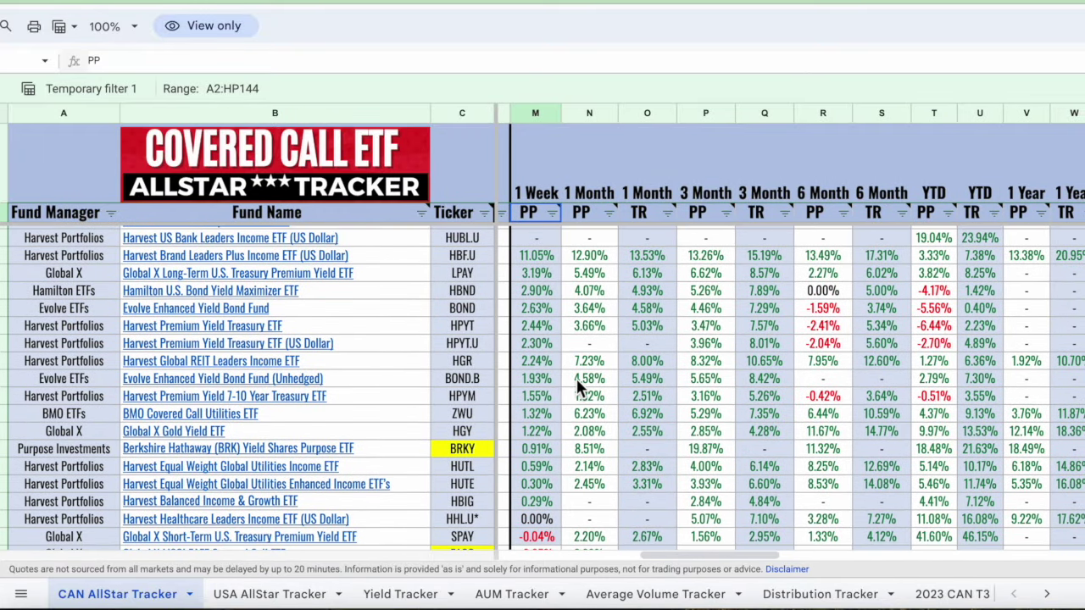
scroll(576, 385, "left", 9)
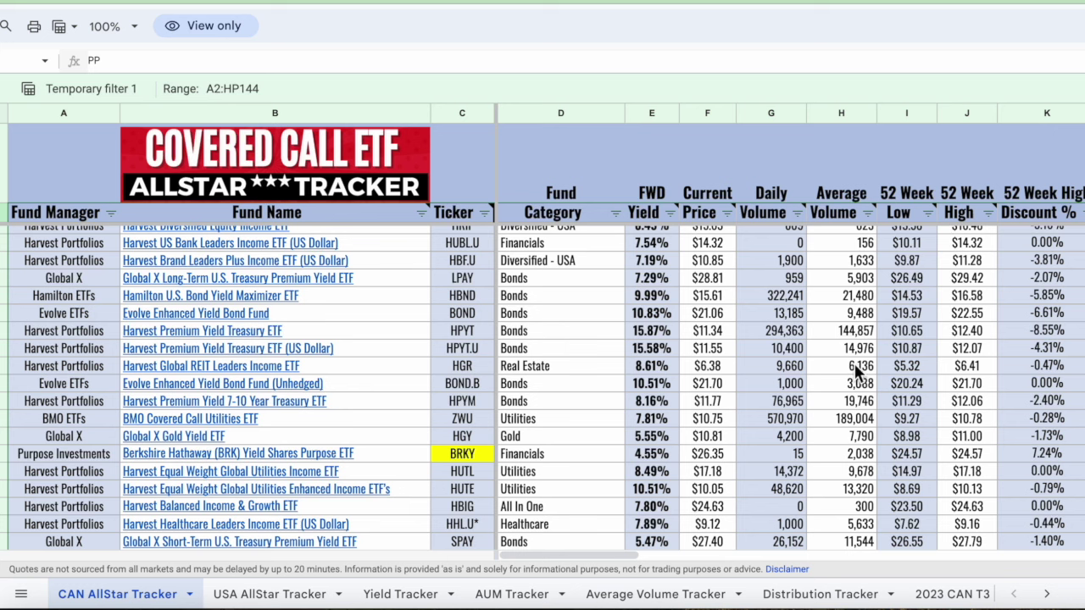
scroll(857, 371, "right", 5)
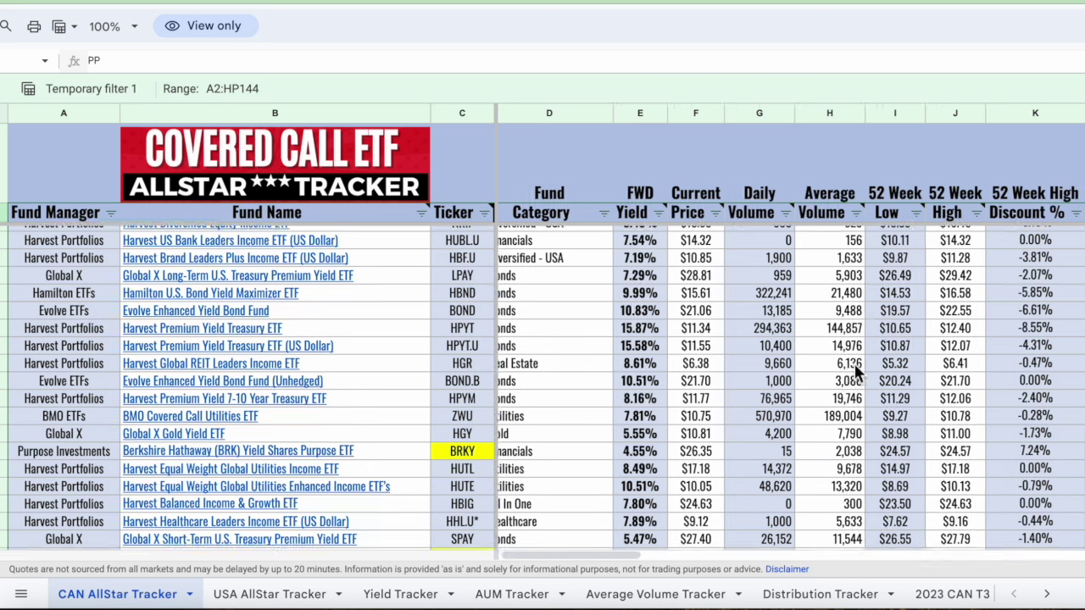
scroll(854, 364, "up", 2)
scroll(854, 364, "right", 2)
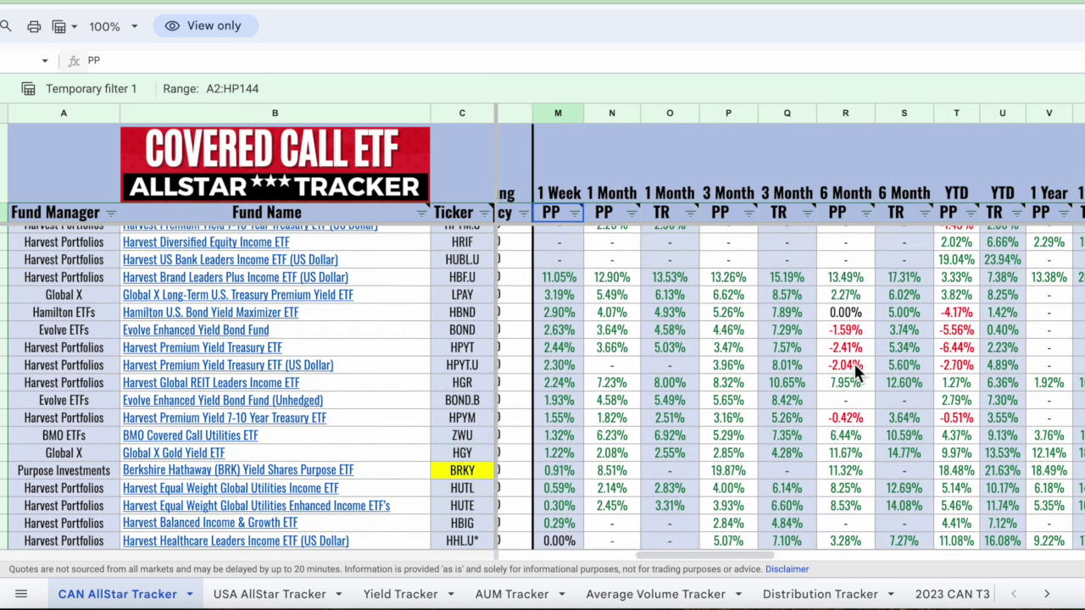
Read down the one-week ranking to the Nvidia fund and compare the last funds' categories with their one-month through one-year returns
scroll(853, 361, "down", 10)
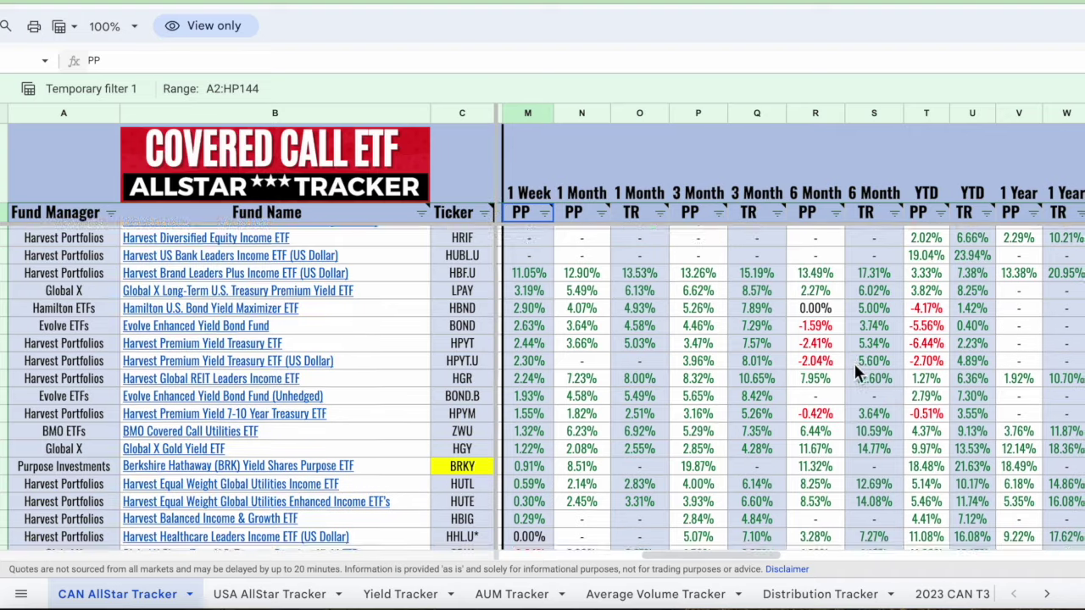
scroll(853, 361, "down", 8)
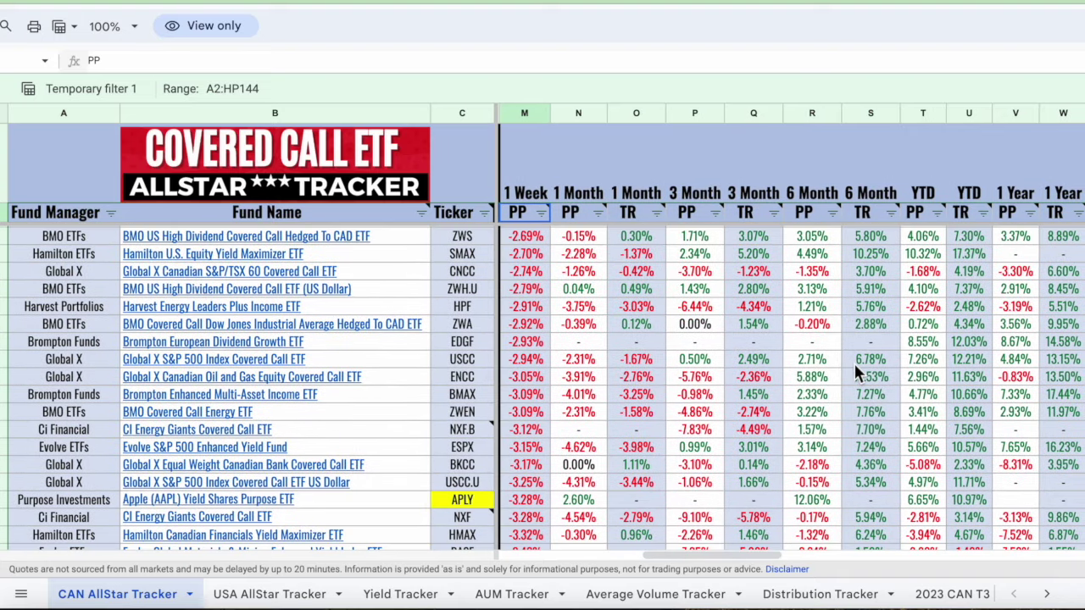
scroll(854, 361, "down", 3)
scroll(854, 361, "left", 1)
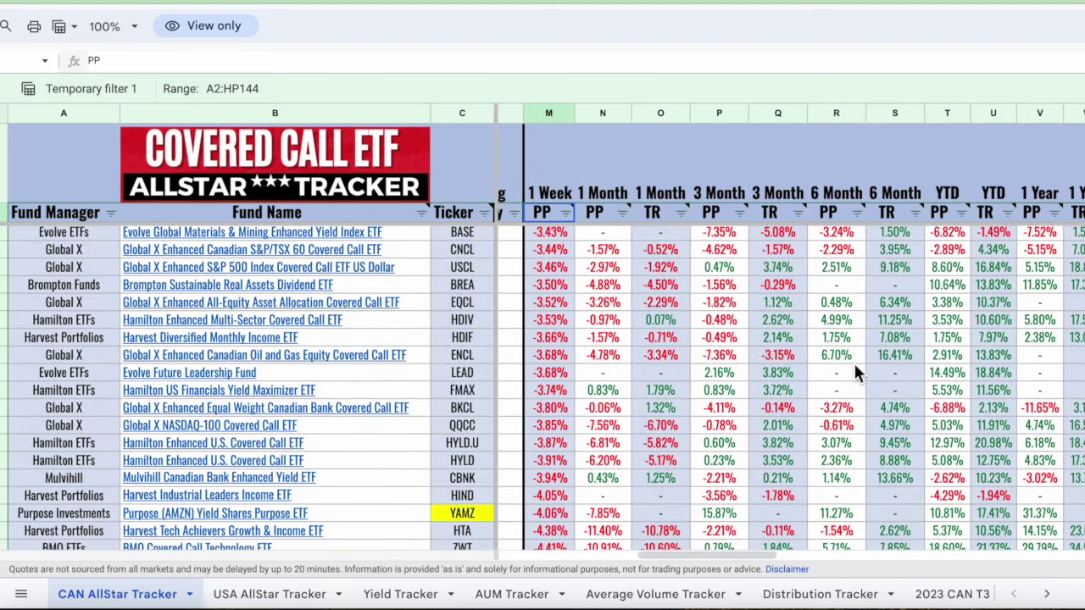
scroll(853, 361, "down", 3)
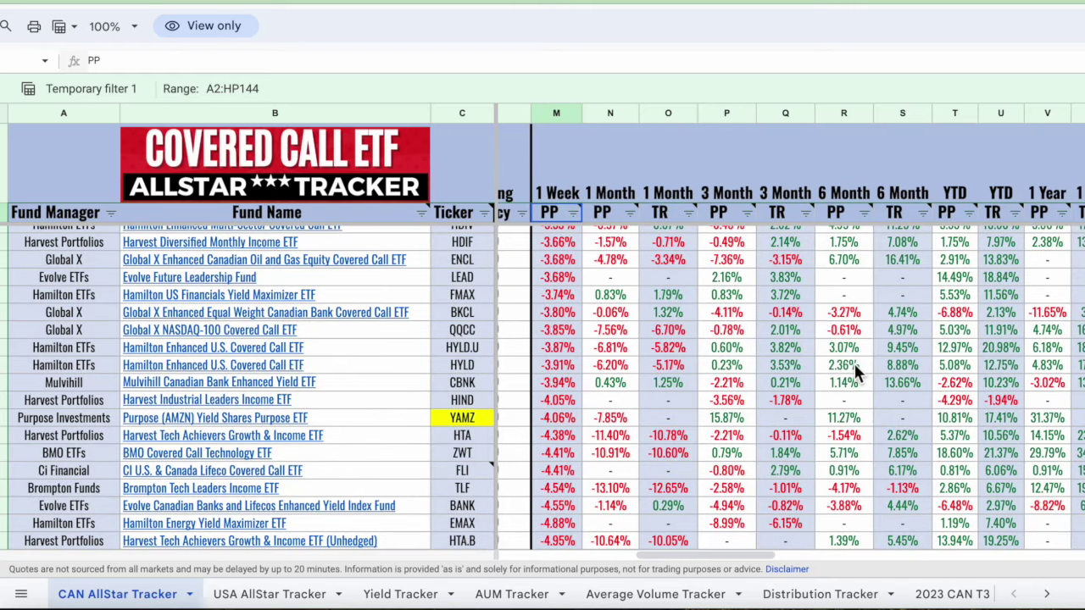
scroll(854, 364, "down", 5)
scroll(854, 364, "left", 1)
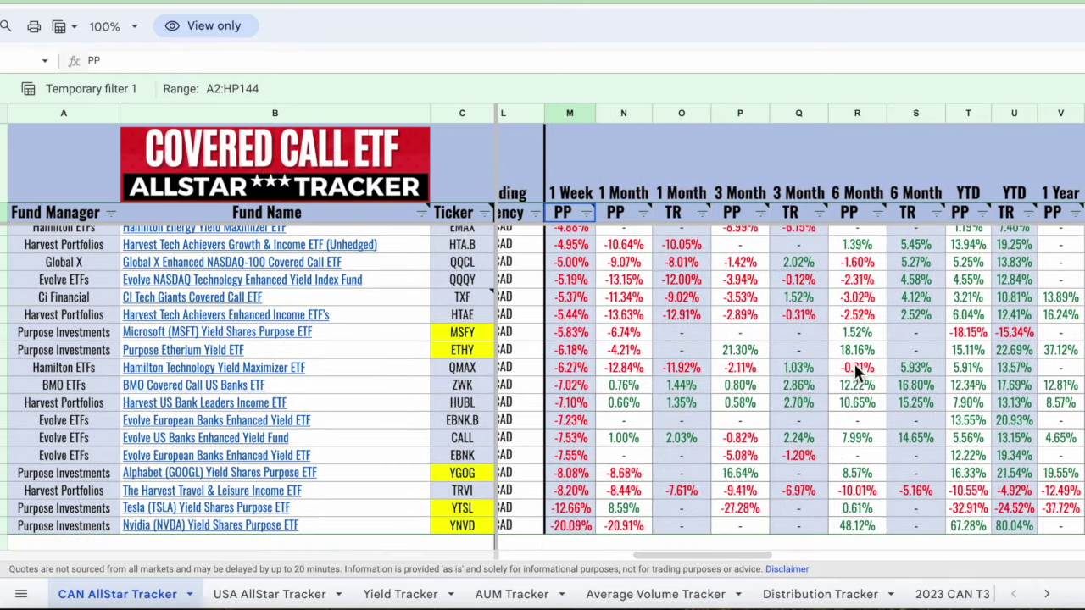
scroll(854, 363, "down", 2)
scroll(853, 363, "right", 1)
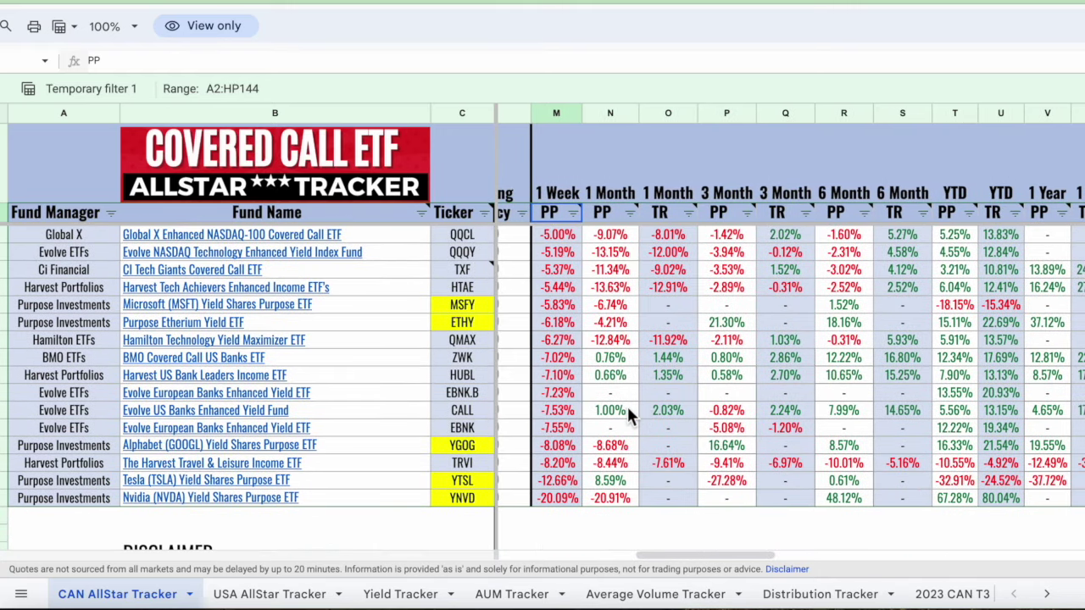
scroll(628, 408, "left", 6)
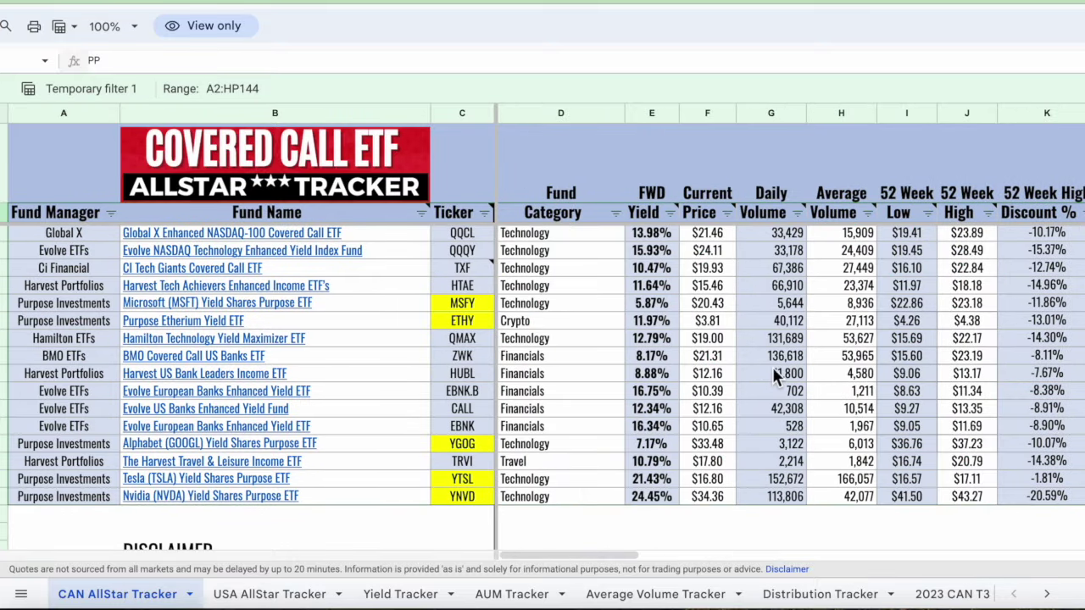
scroll(772, 367, "right", 8)
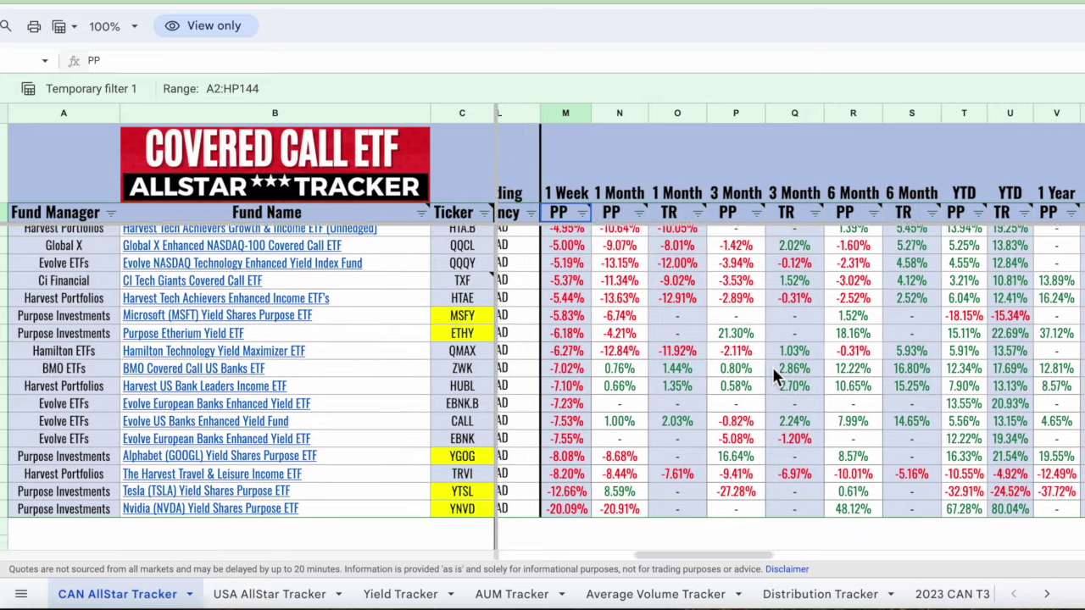
scroll(772, 364, "up", 1)
scroll(771, 364, "right", 1)
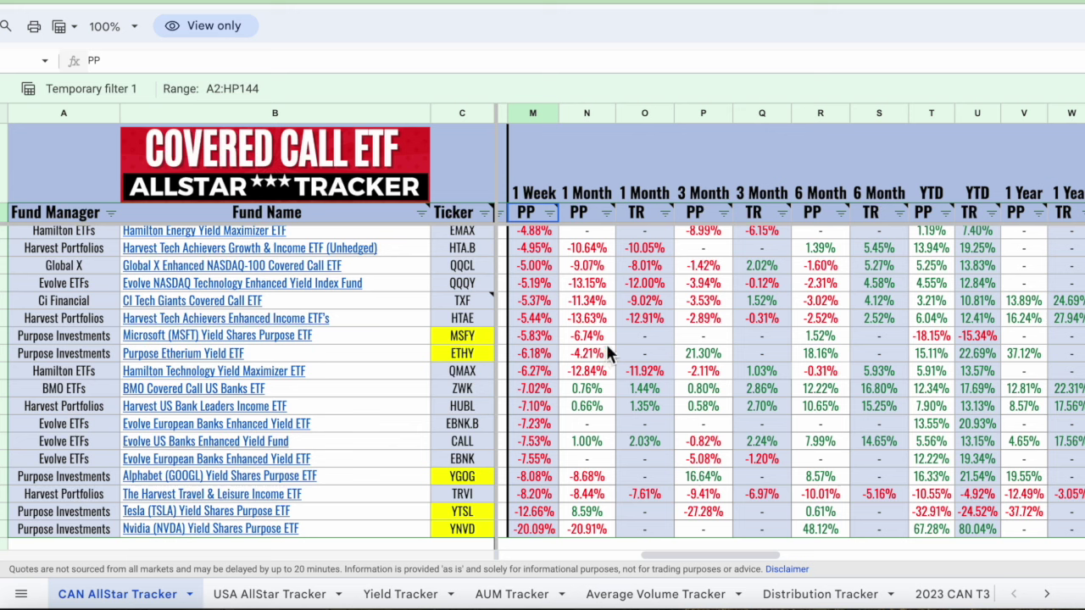
Sort the CAN AllStar Tracker by the 1 Month PP column from Z to A
left_click(609, 212)
left_click(449, 268)
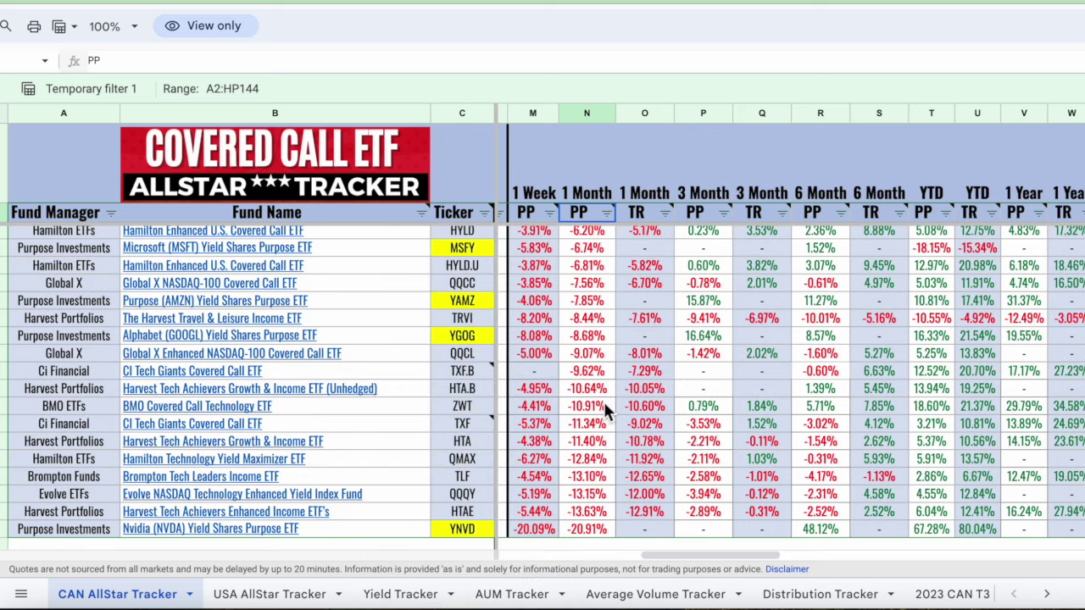
Examine the funds with the weakest one-month price performance, including their category, forward yield, volume, 52-week high discount and total returns
scroll(605, 399, "down", 3)
scroll(605, 399, "up", 4)
scroll(606, 401, "left", 5)
scroll(606, 408, "right", 5)
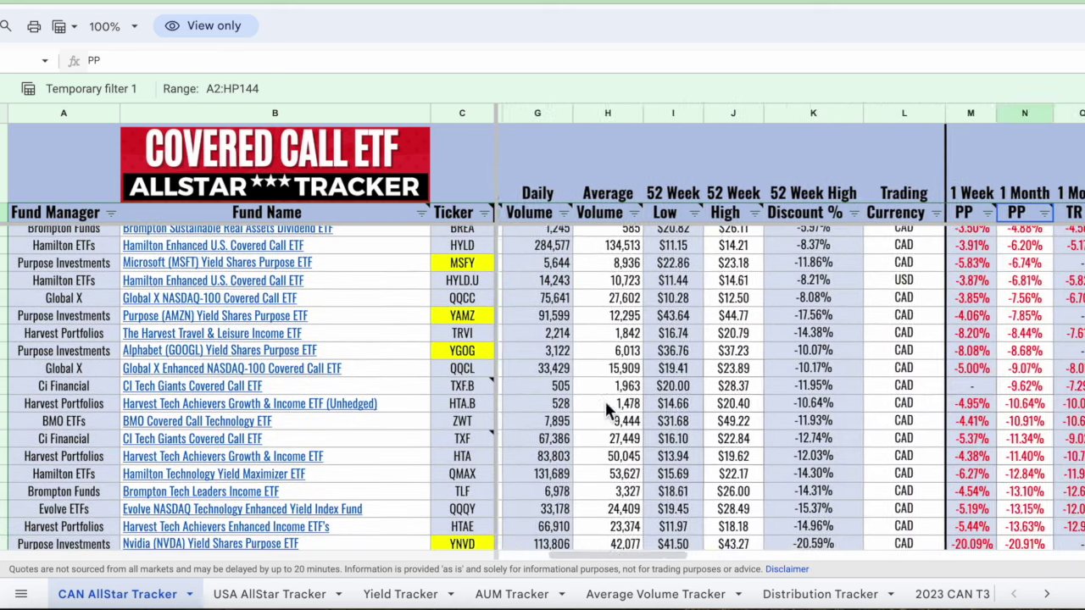
scroll(606, 407, "down", 1)
scroll(605, 401, "down", 1)
scroll(605, 401, "right", 1)
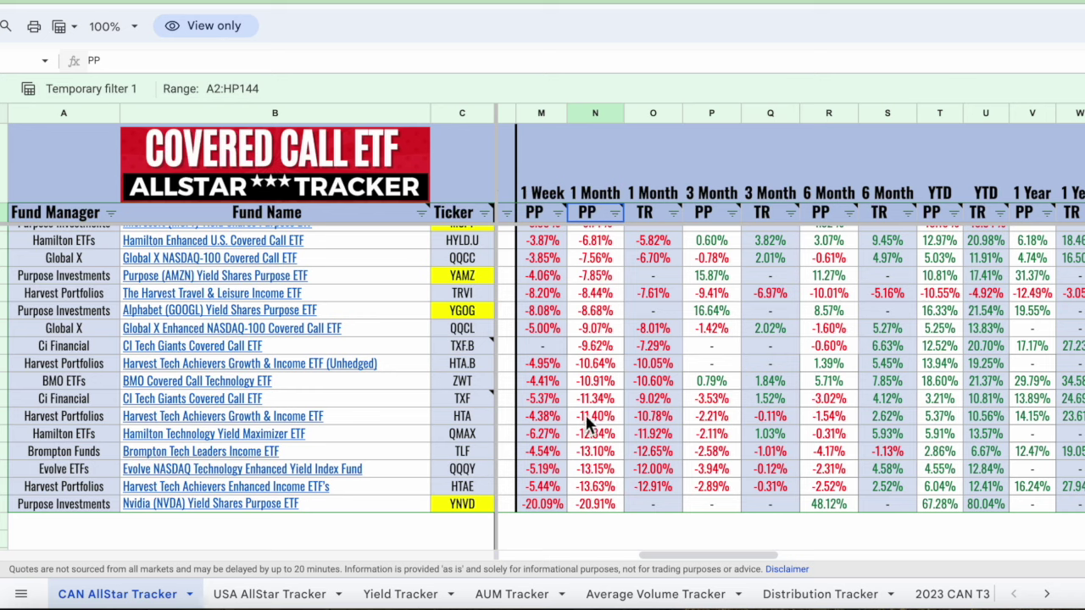
scroll(585, 415, "left", 6)
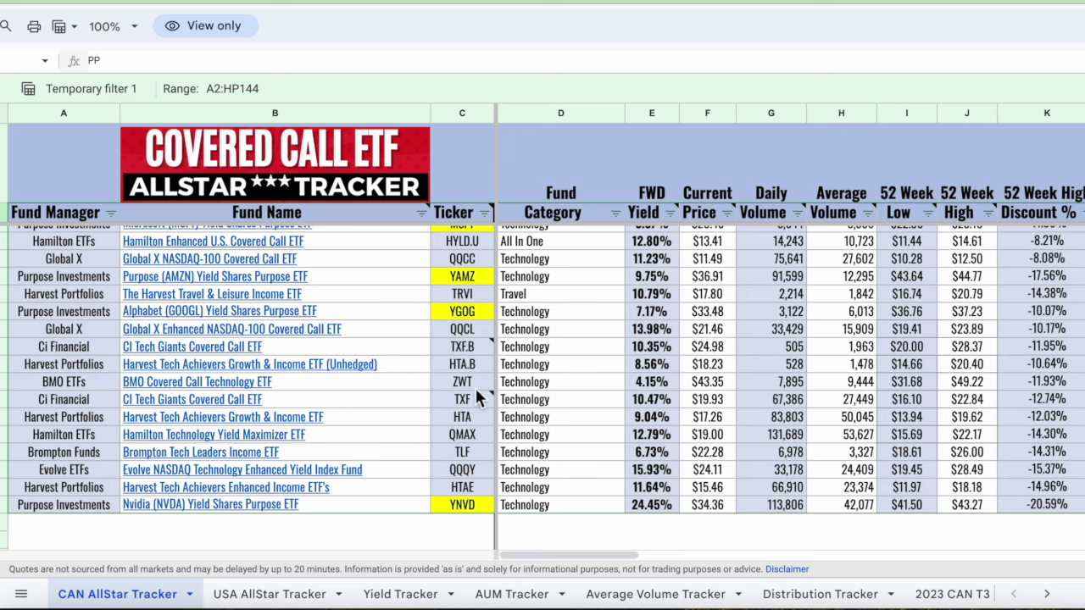
mouse_move(466, 355)
scroll(629, 499, "right", 10)
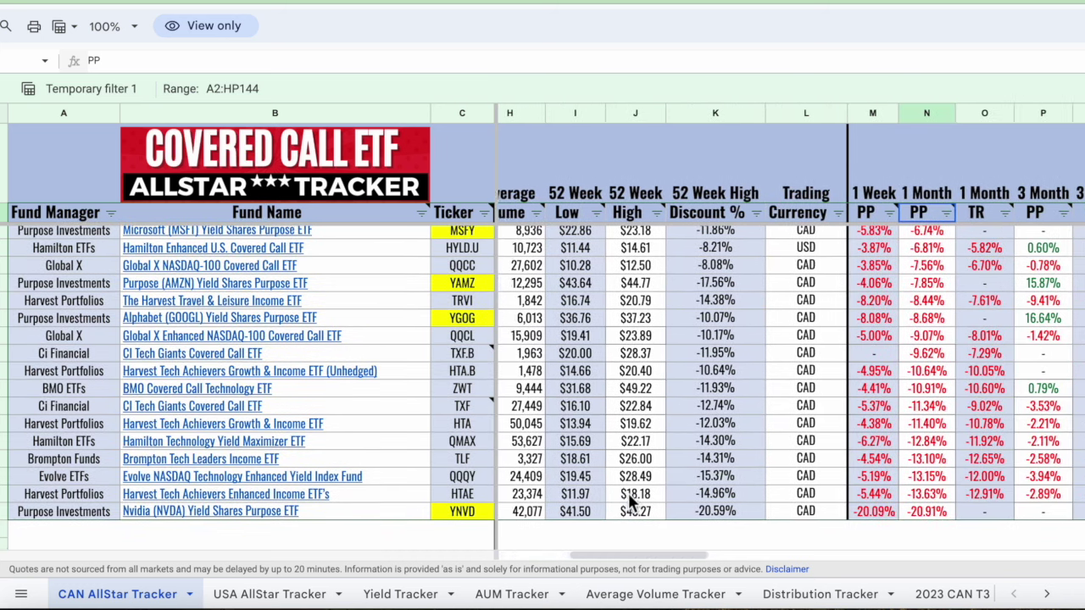
scroll(628, 500, "right", 5)
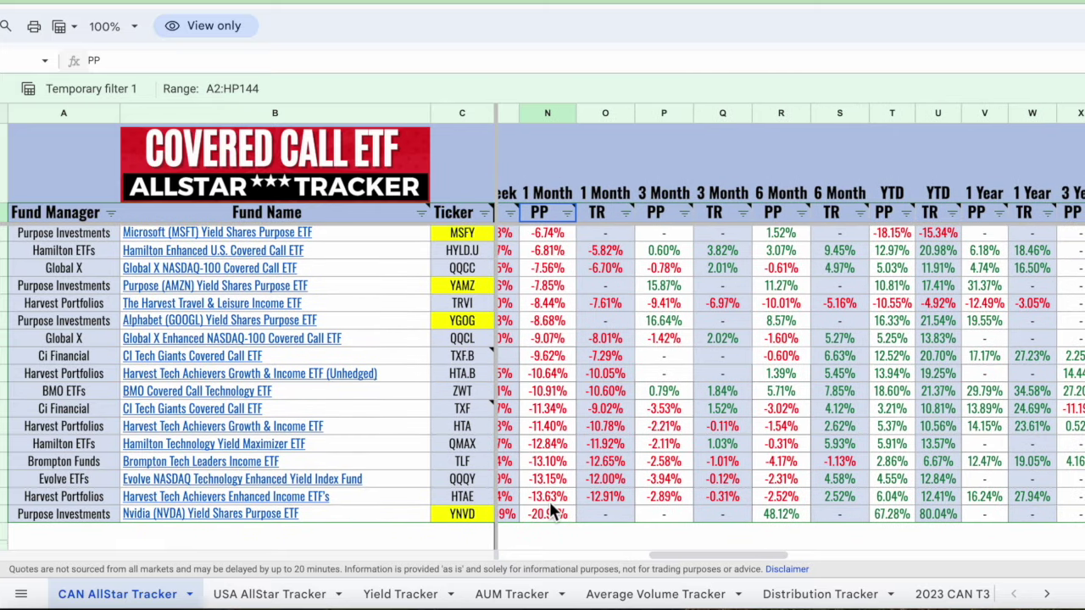
scroll(550, 501, "left", 15)
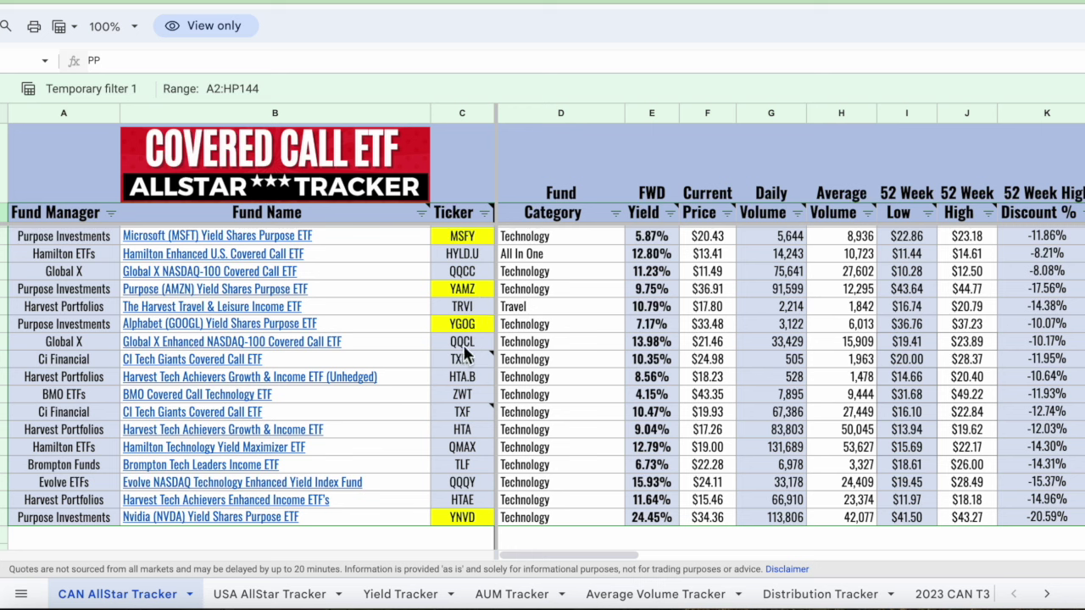
Compare the lowest-ranked one-month funds' categories and yields with their three-month, six-month, year-to-date and longer-term returns
mouse_move(257, 342)
scroll(691, 491, "right", 10)
scroll(690, 489, "right", 3)
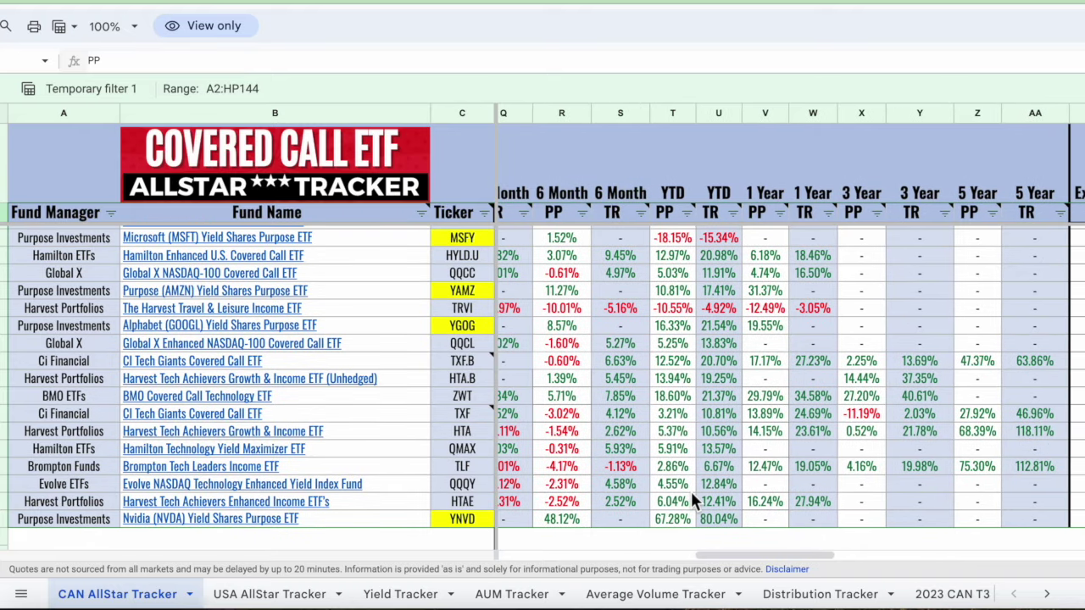
scroll(690, 489, "right", 1)
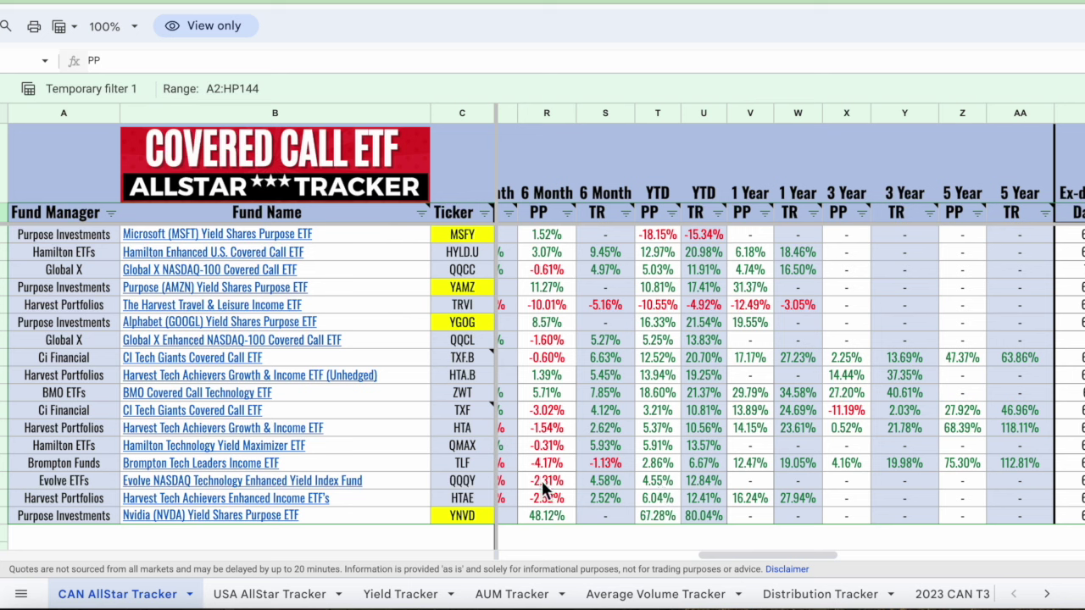
scroll(541, 478, "left", 10)
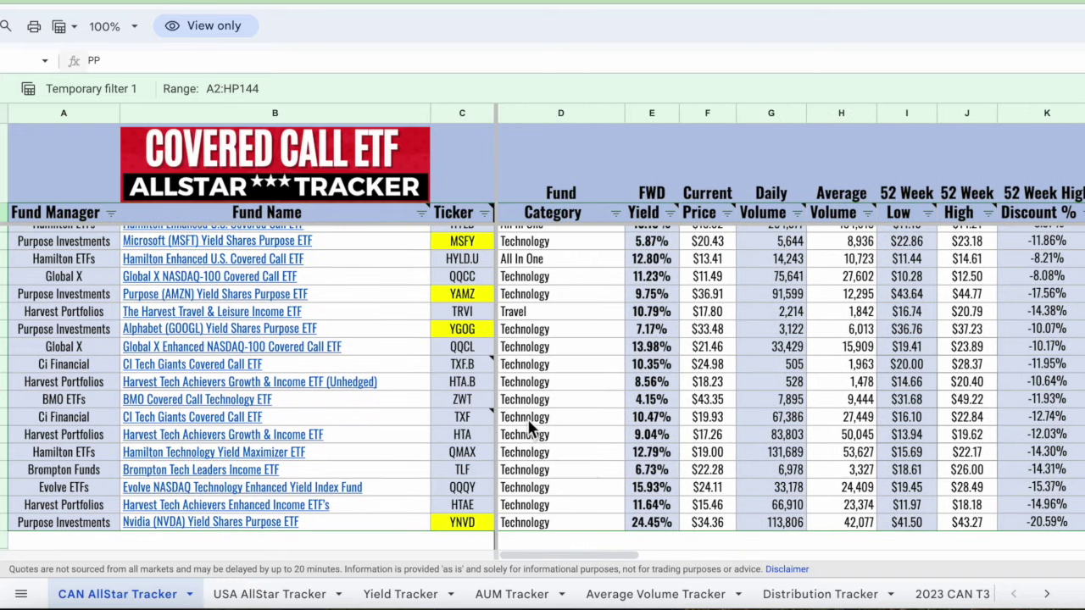
mouse_move(489, 358)
scroll(658, 348, "right", 10)
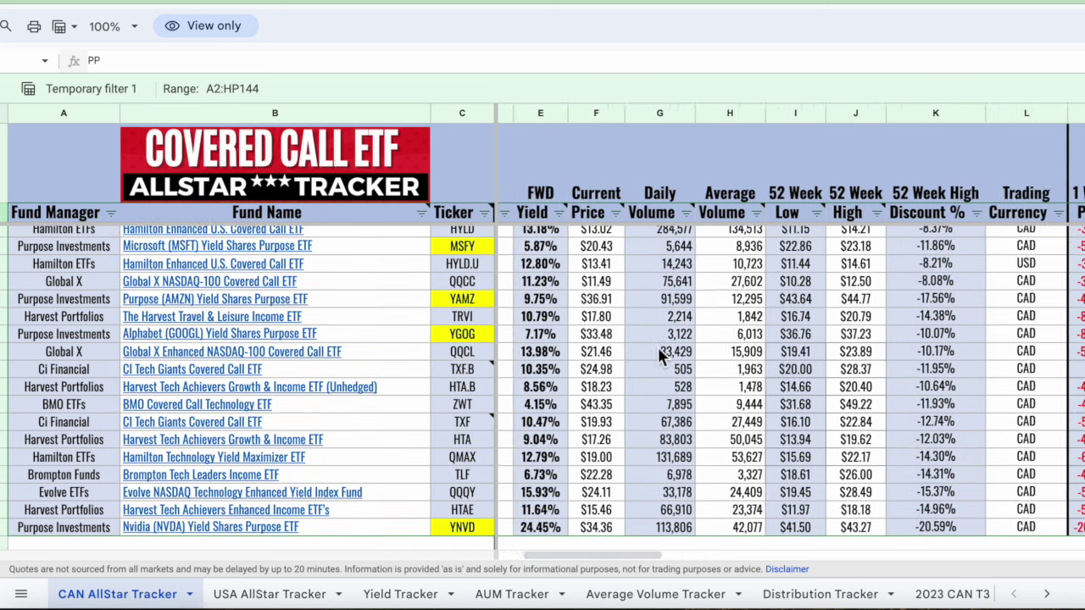
scroll(658, 356, "right", 3)
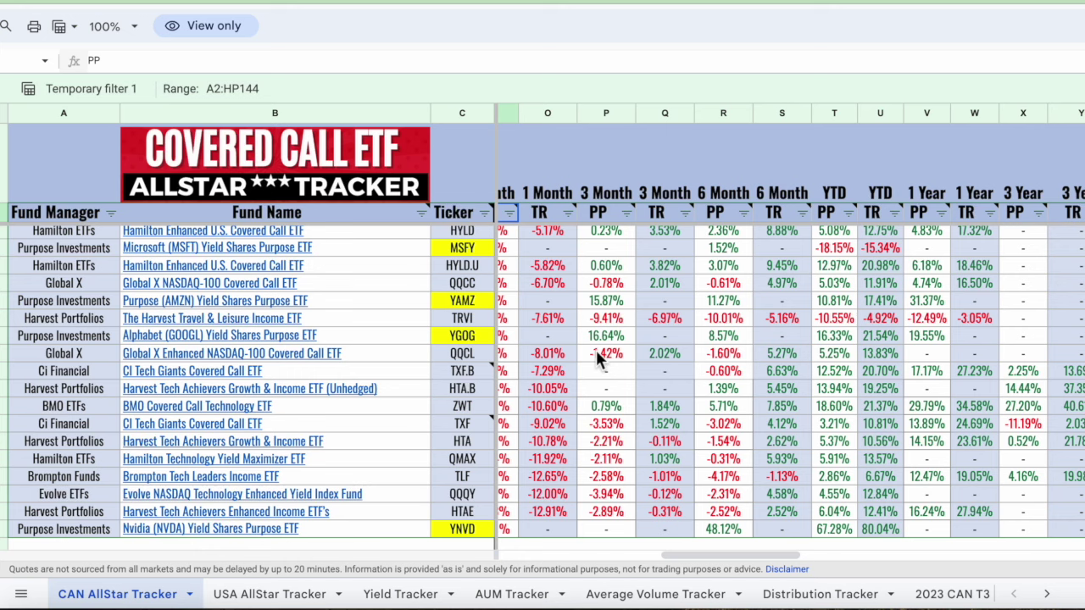
scroll(709, 362, "right", 3)
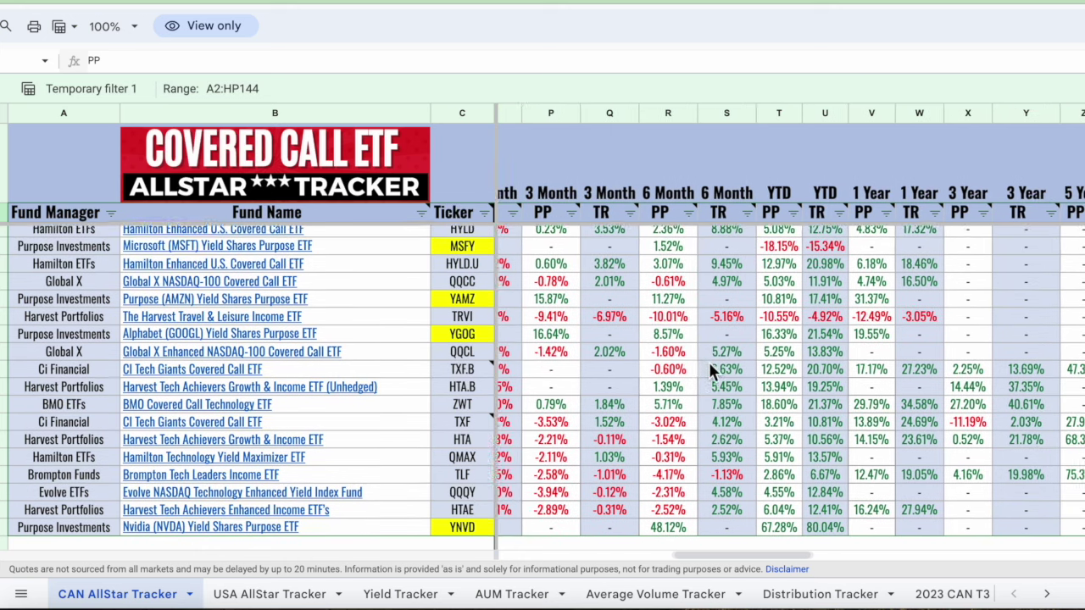
Review the same funds' year-to-date through five-year returns and their ex-dividend and payout dates, then recheck their one-month price performance
scroll(709, 362, "right", 2)
scroll(708, 362, "up", 2)
scroll(709, 362, "left", 3)
scroll(708, 362, "right", 1)
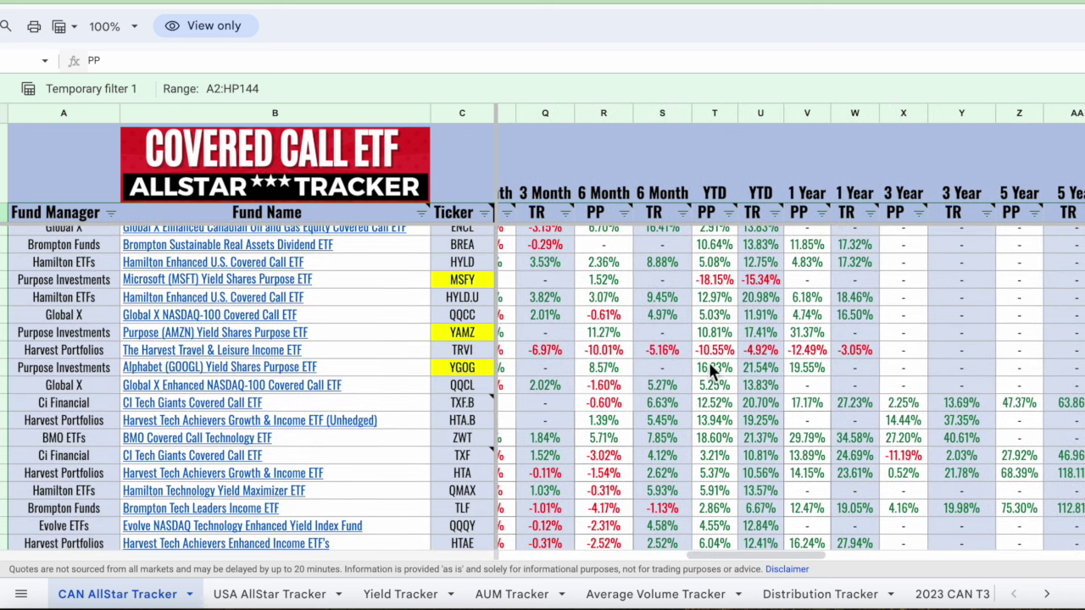
scroll(708, 362, "right", 3)
scroll(709, 362, "up", 1)
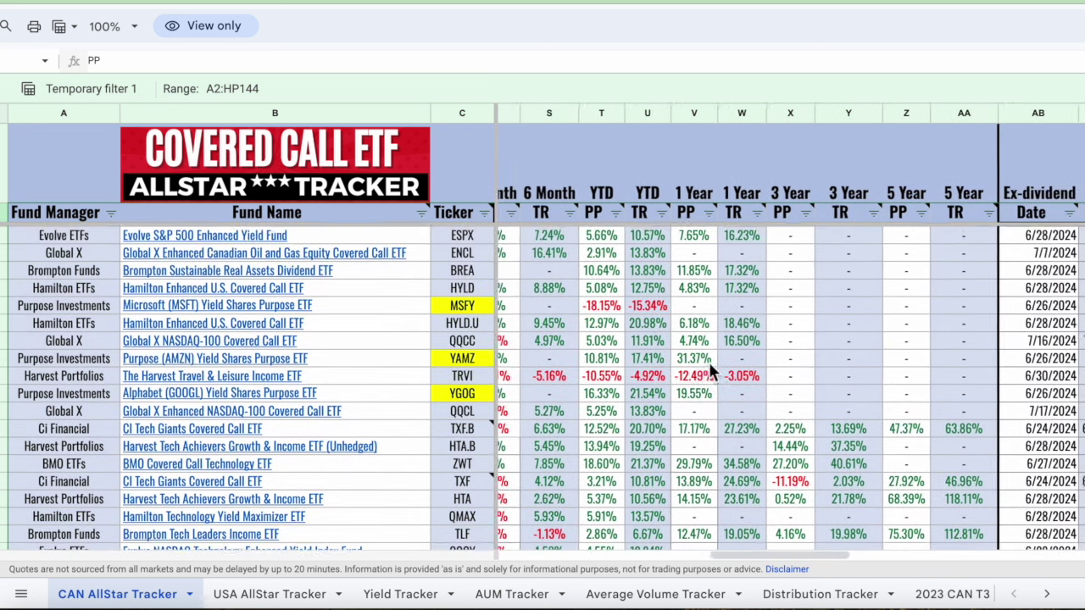
scroll(710, 370, "right", 1)
scroll(710, 370, "down", 1)
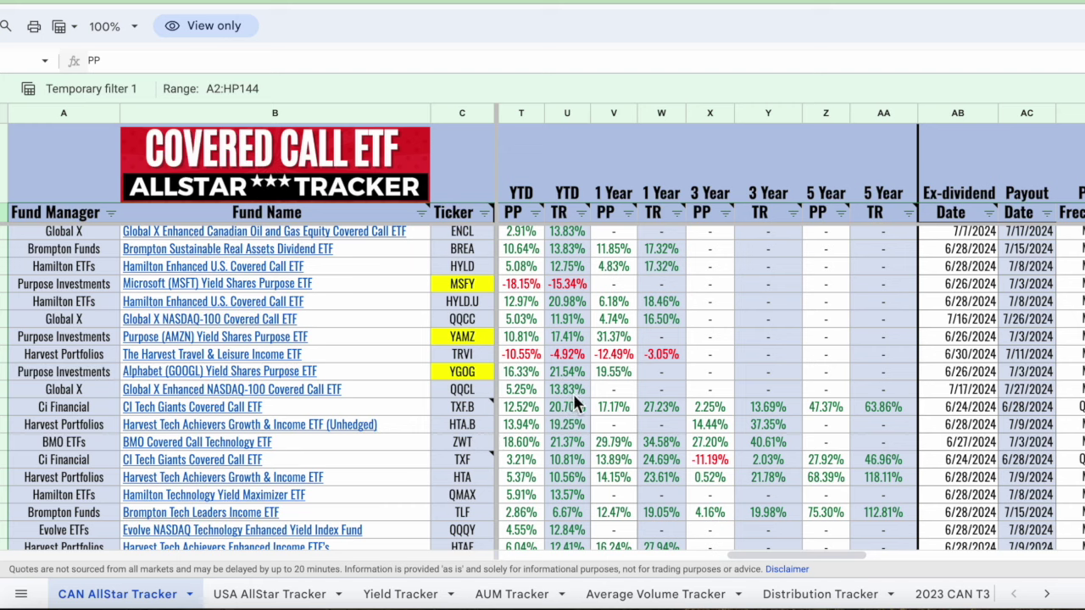
scroll(577, 394, "down", 1)
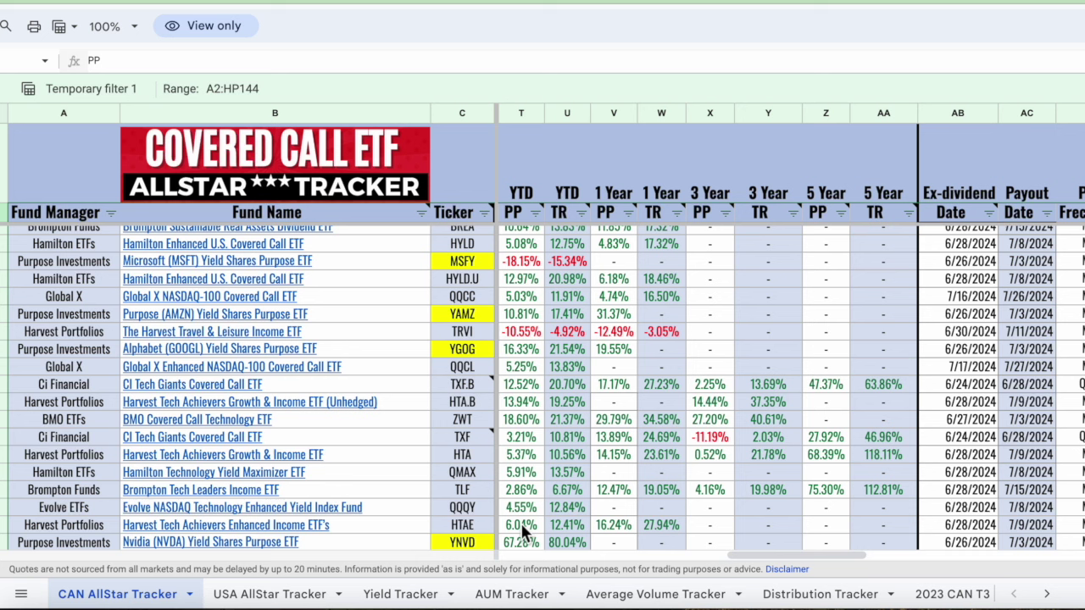
scroll(520, 523, "left", 15)
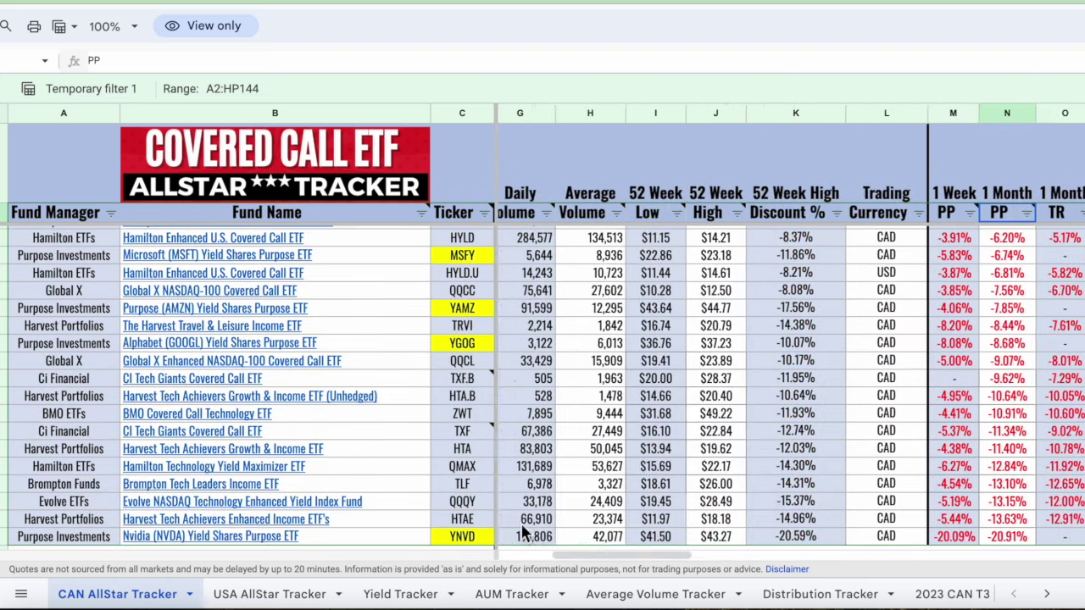
Check the fund categories and forward yields of the funds with the weakest one-month price performance
scroll(520, 523, "left", 2)
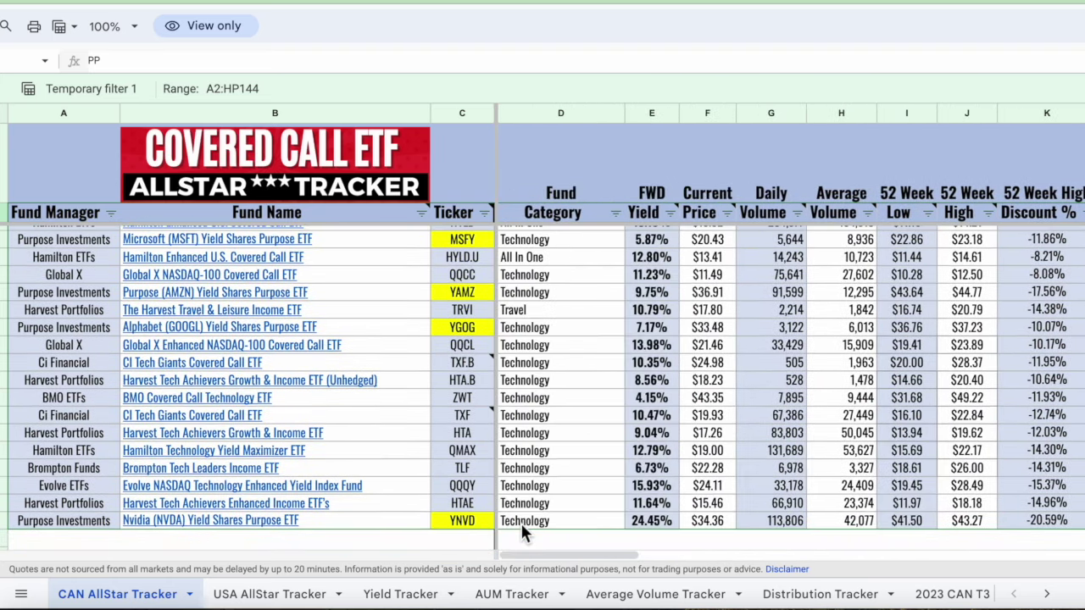
scroll(581, 458, "right", 10)
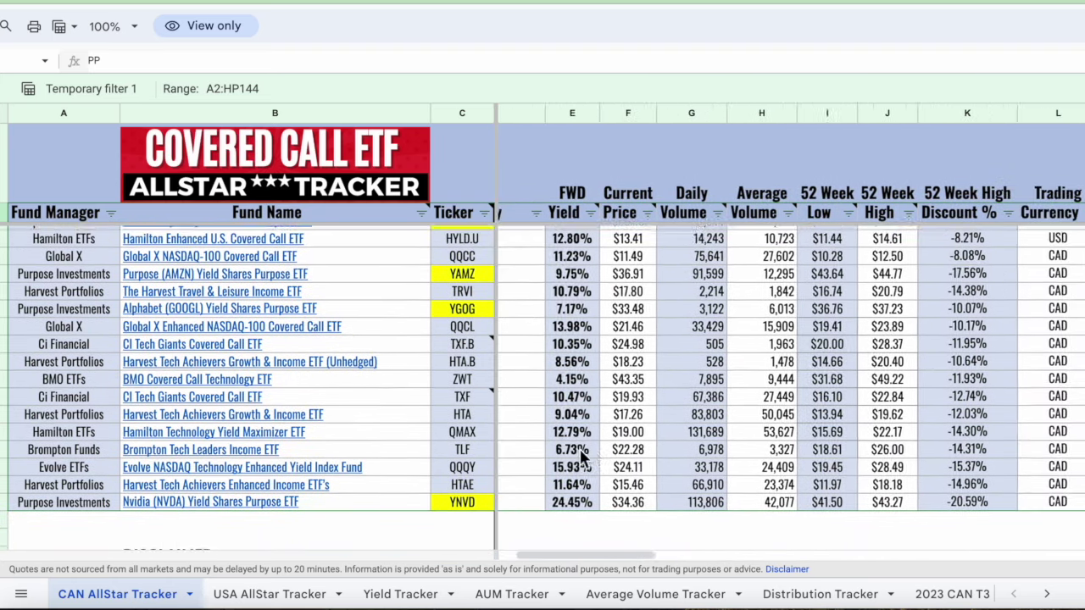
scroll(579, 447, "left", 10)
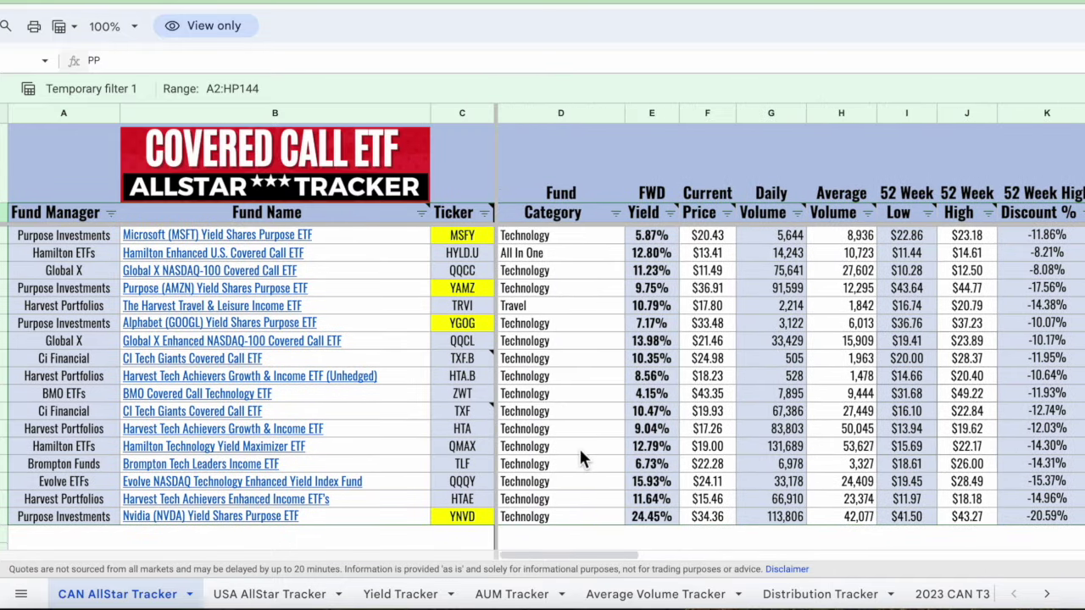
Trace the one-month price performance ranking from the weakest funds back up to the strongest ones, including their longer-period returns
scroll(579, 447, "up", 6)
scroll(582, 458, "up", 5)
scroll(582, 457, "right", 8)
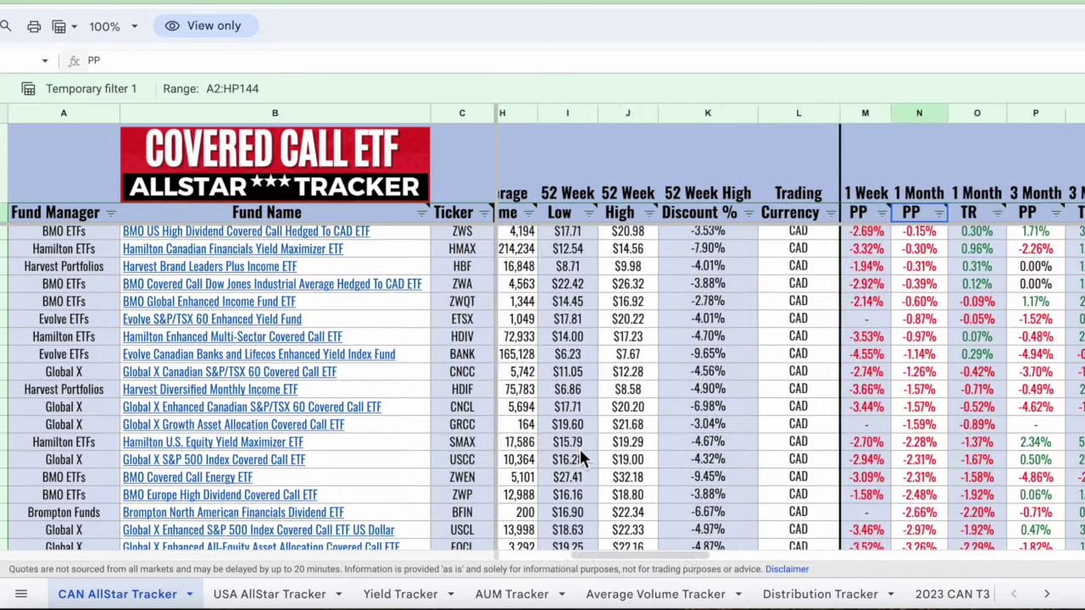
scroll(581, 457, "left", 2)
scroll(581, 458, "up", 10)
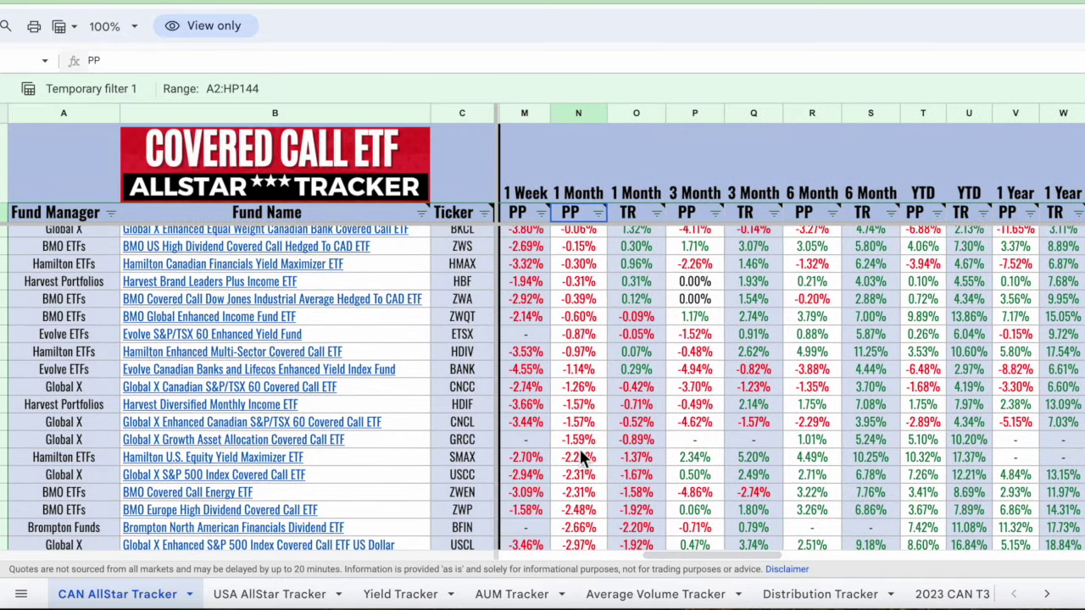
scroll(579, 447, "up", 15)
scroll(579, 446, "left", 1)
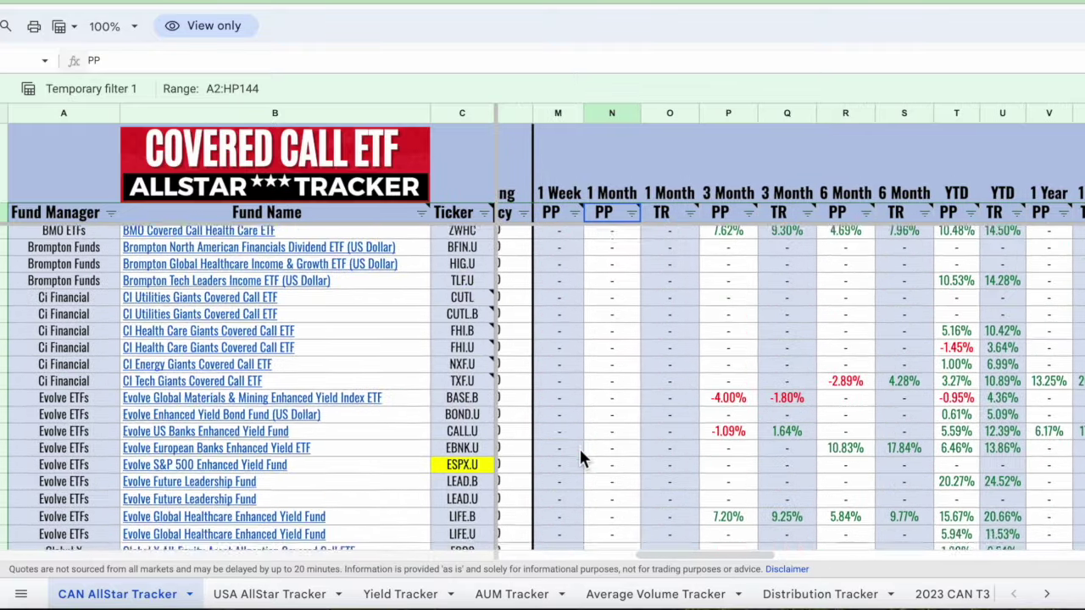
scroll(579, 447, "down", 3)
scroll(581, 453, "down", 2)
scroll(581, 454, "left", 8)
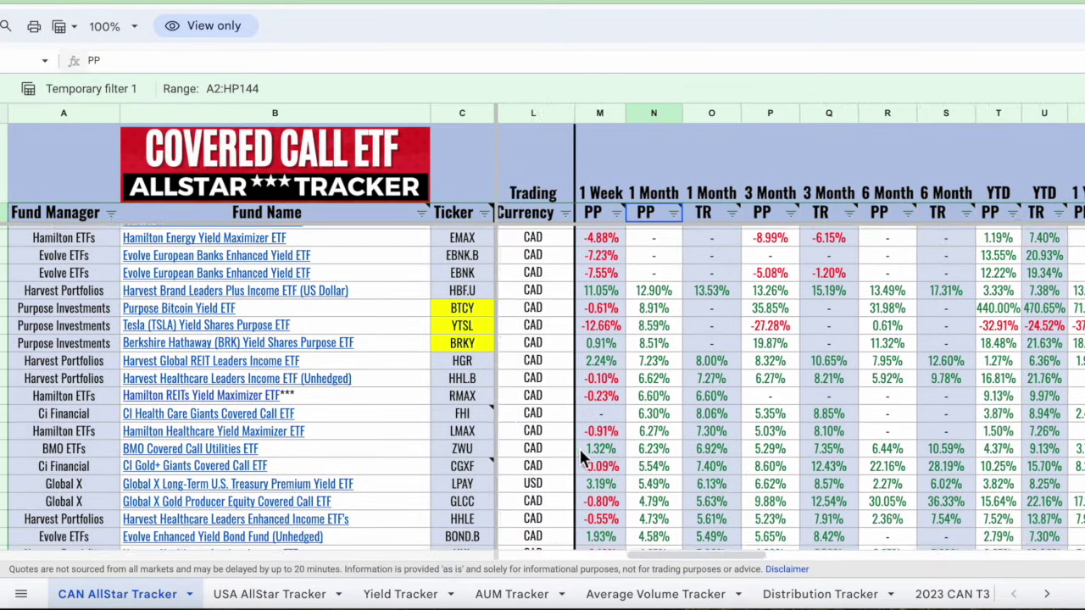
Examine the categories, forward yields, volumes and 52-week high discounts of the funds with the strongest one-month price performance
scroll(580, 455, "down", 2)
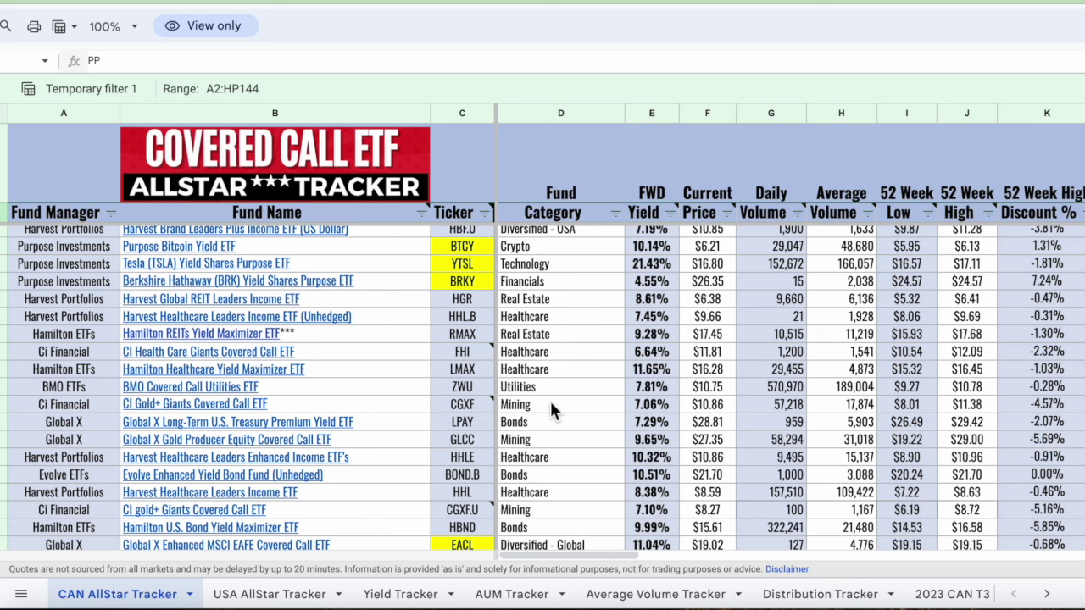
scroll(549, 399, "right", 5)
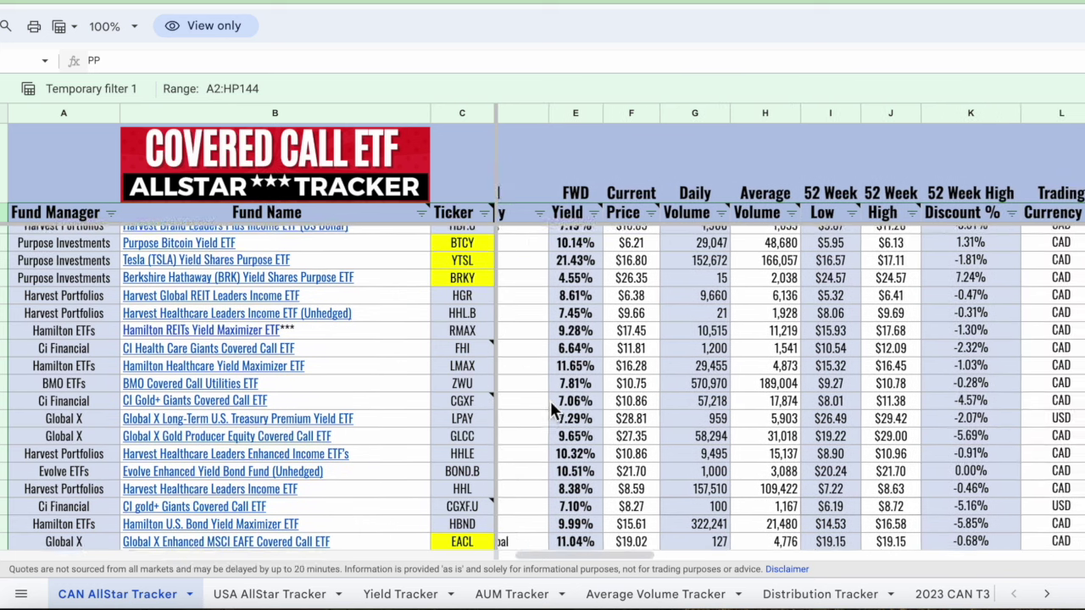
scroll(550, 405, "left", 5)
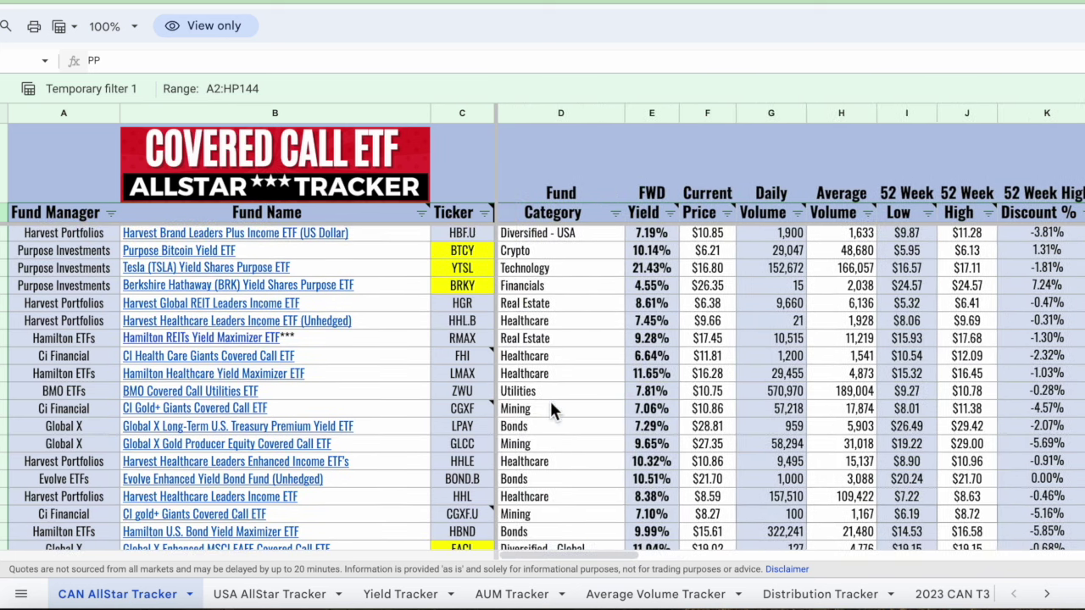
scroll(550, 405, "up", 1)
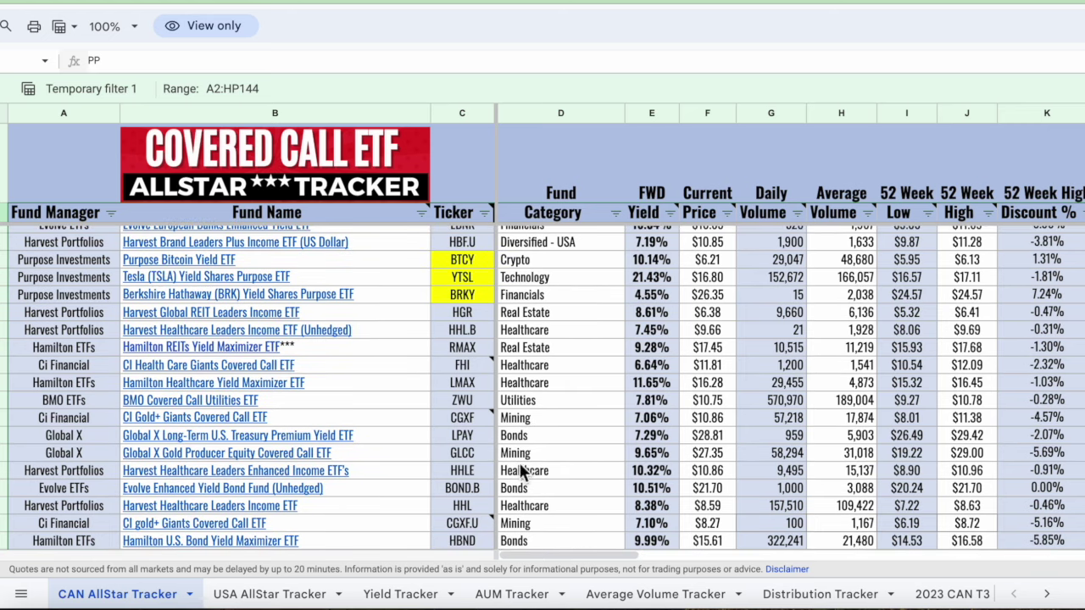
scroll(623, 413, "right", 3)
scroll(623, 414, "up", 1)
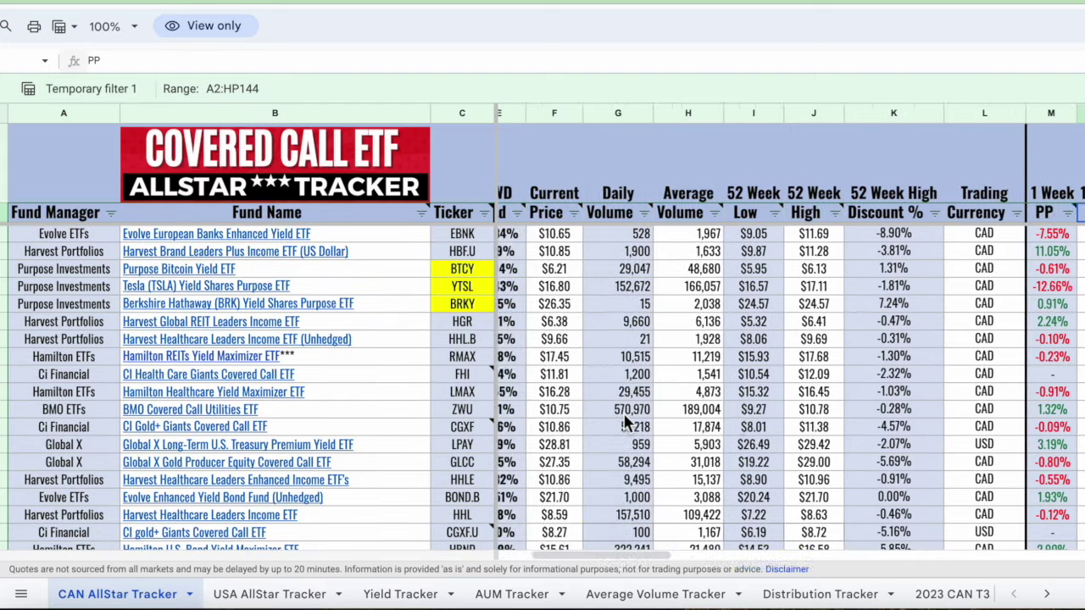
Compare the top-ranked funds' categories with their one-week, one-month, three-month and six-month returns
scroll(624, 417, "right", 5)
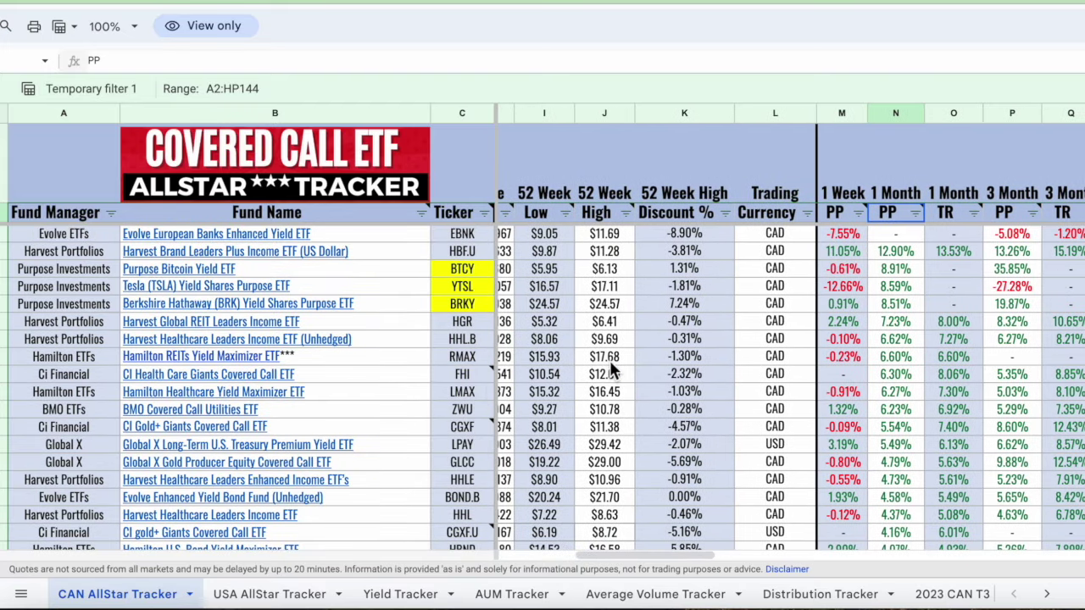
scroll(610, 364, "left", 6)
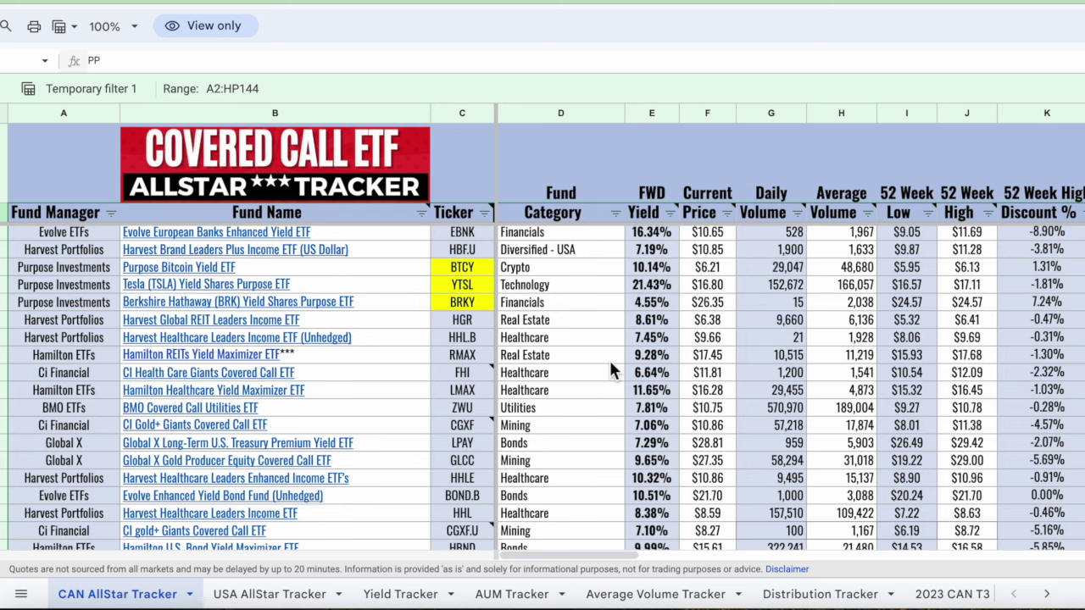
scroll(611, 366, "right", 6)
scroll(610, 366, "left", 6)
scroll(610, 366, "up", 1)
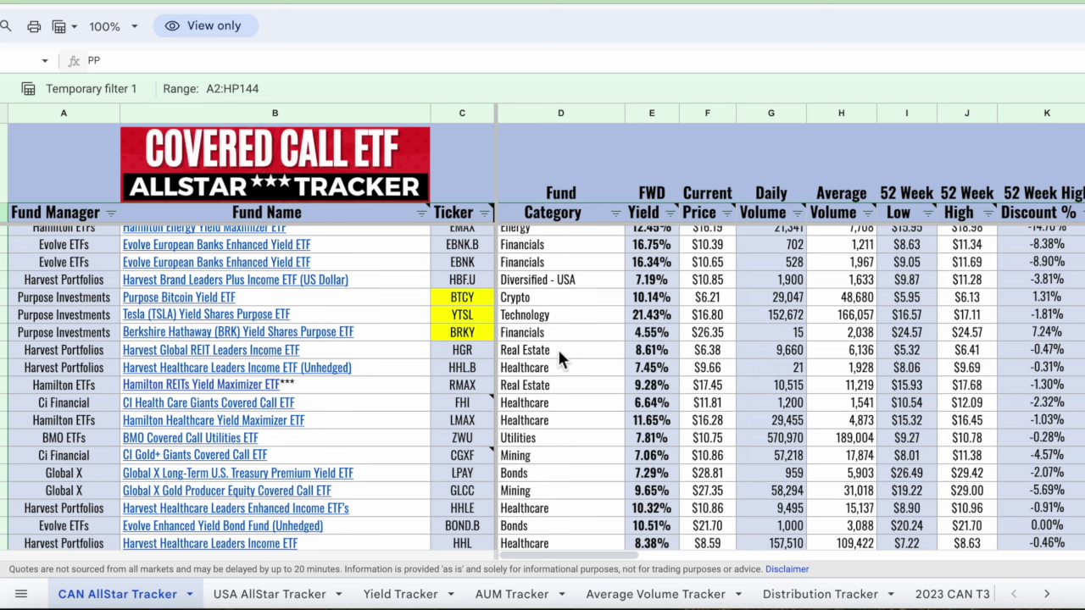
scroll(559, 355, "right", 6)
scroll(558, 355, "up", 1)
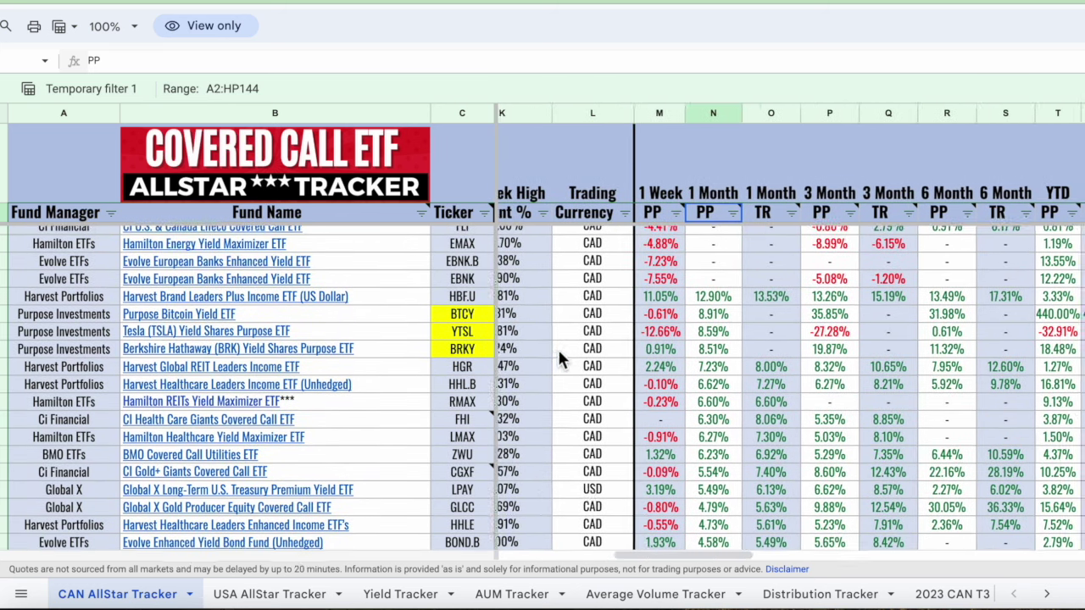
scroll(559, 356, "left", 6)
Review how fund categories and forward yields change down the one-month ranking, from the upper bond and utilities funds to the lowest-ranked funds
scroll(623, 360, "down", 10)
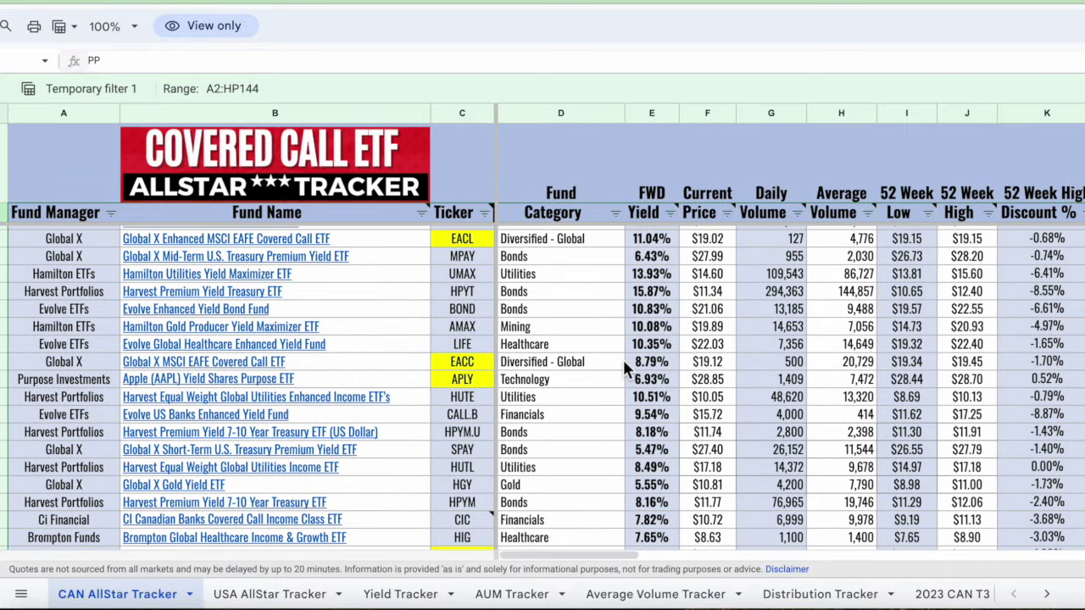
scroll(623, 360, "down", 5)
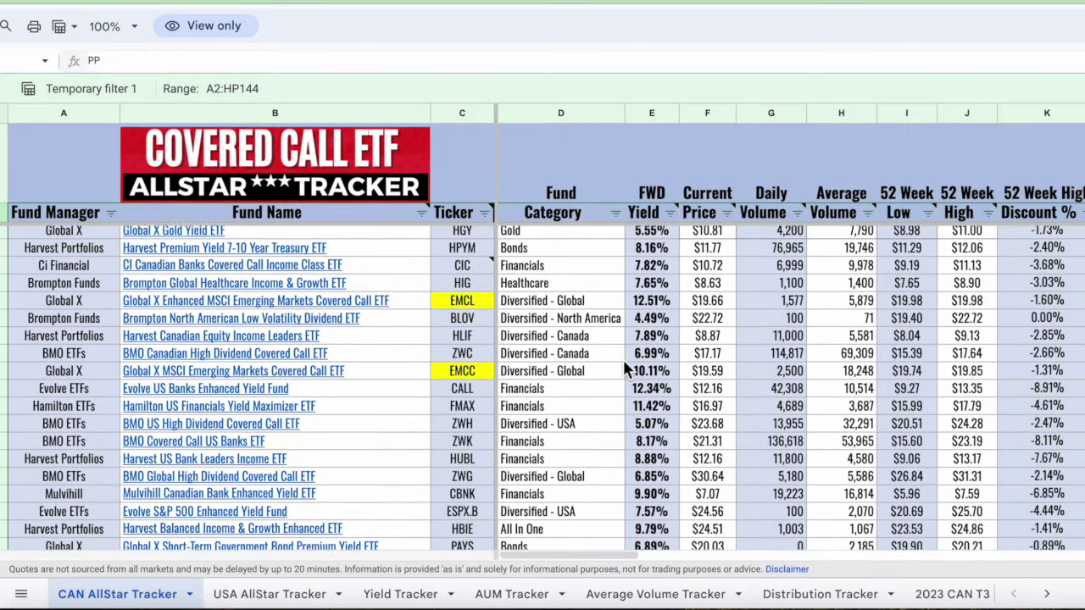
scroll(623, 359, "down", 2)
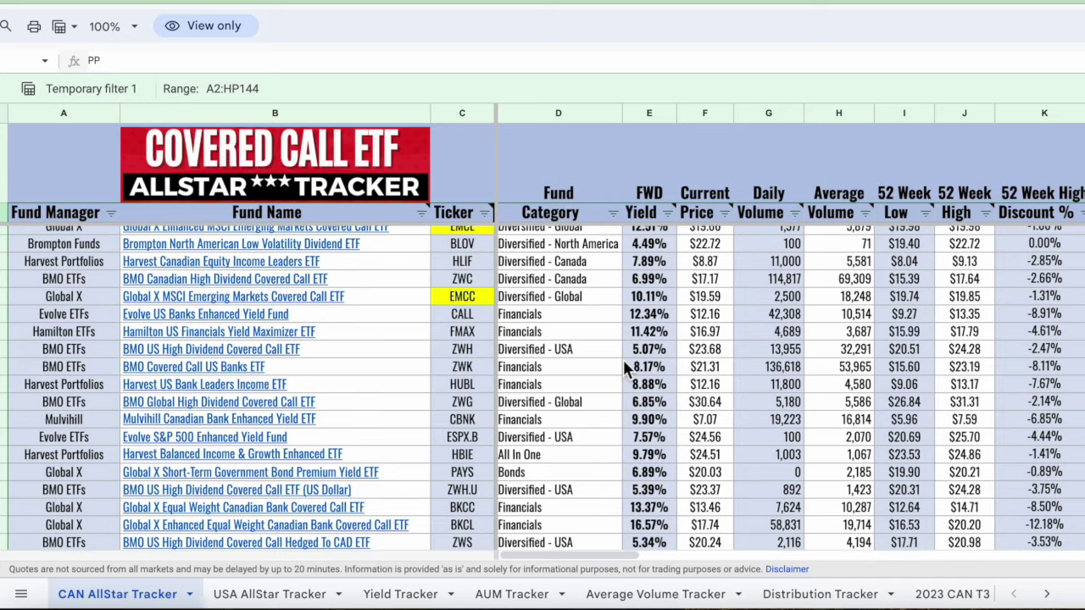
scroll(623, 360, "down", 6)
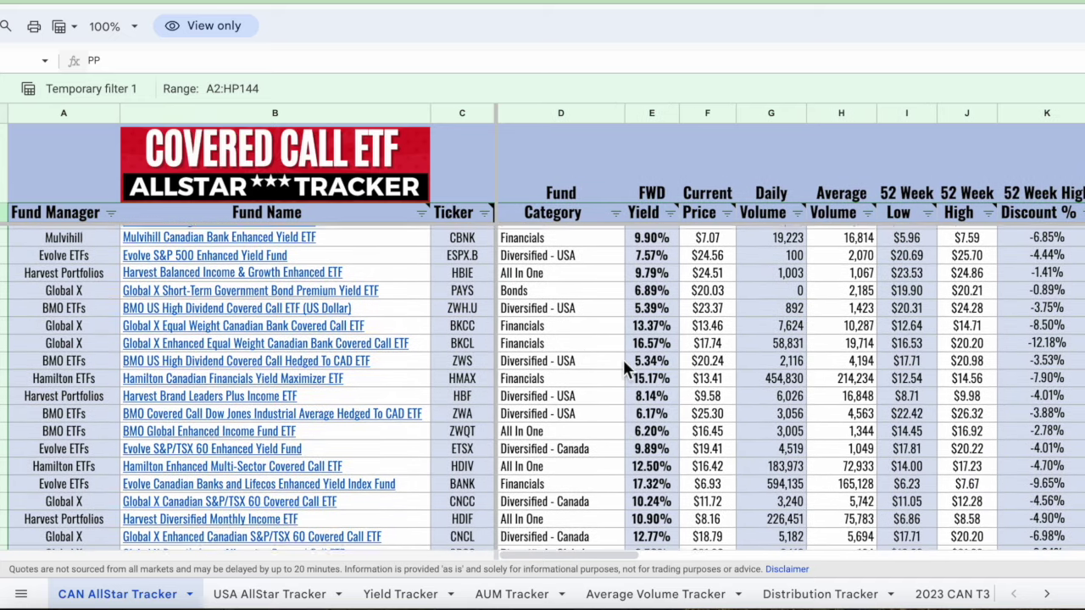
scroll(623, 360, "down", 8)
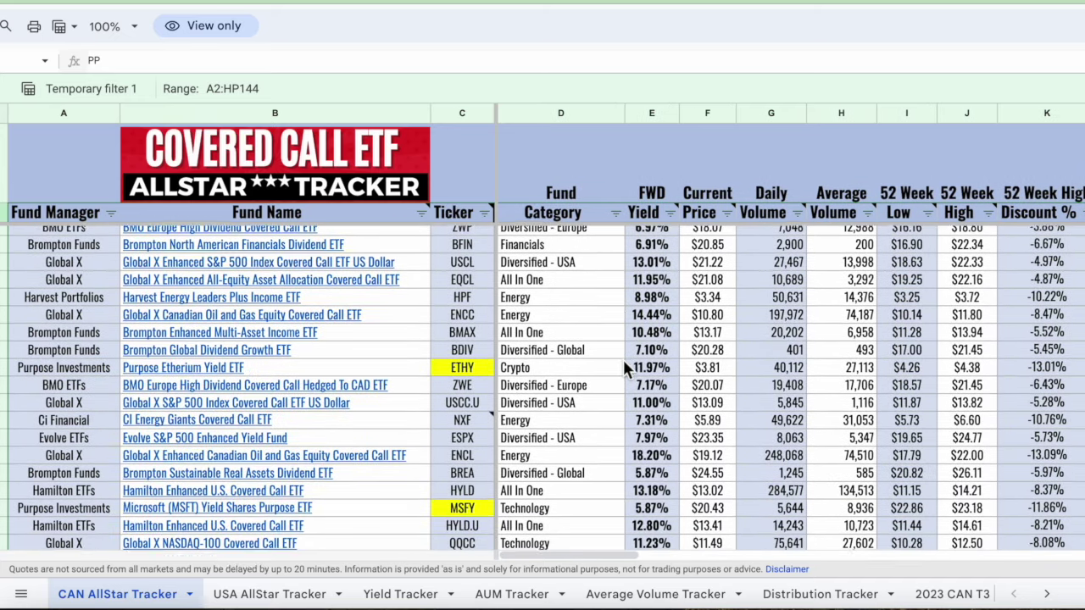
scroll(626, 370, "down", 4)
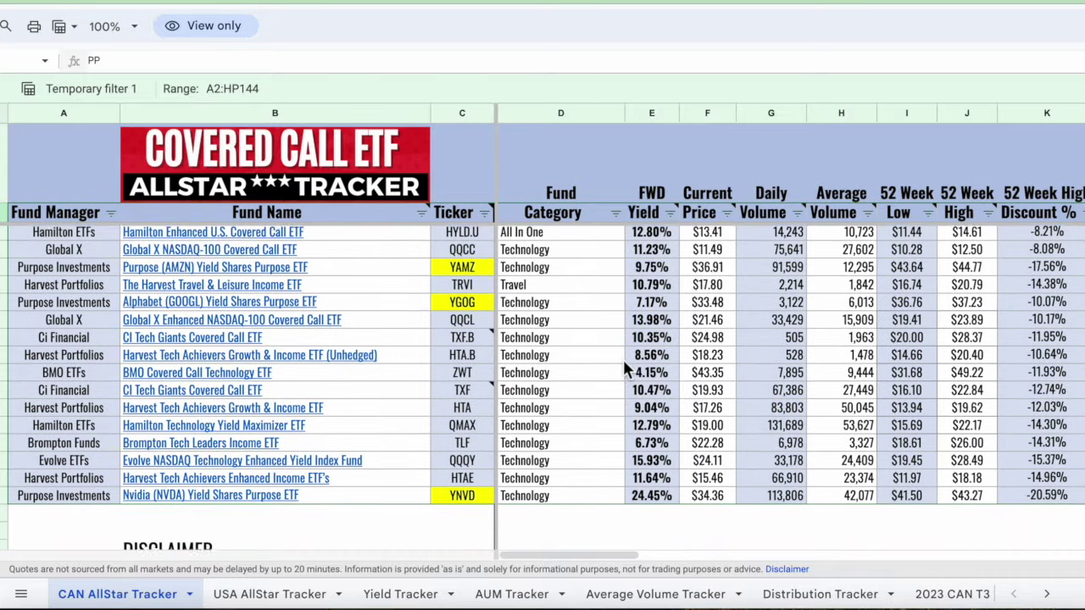
scroll(623, 359, "up", 3)
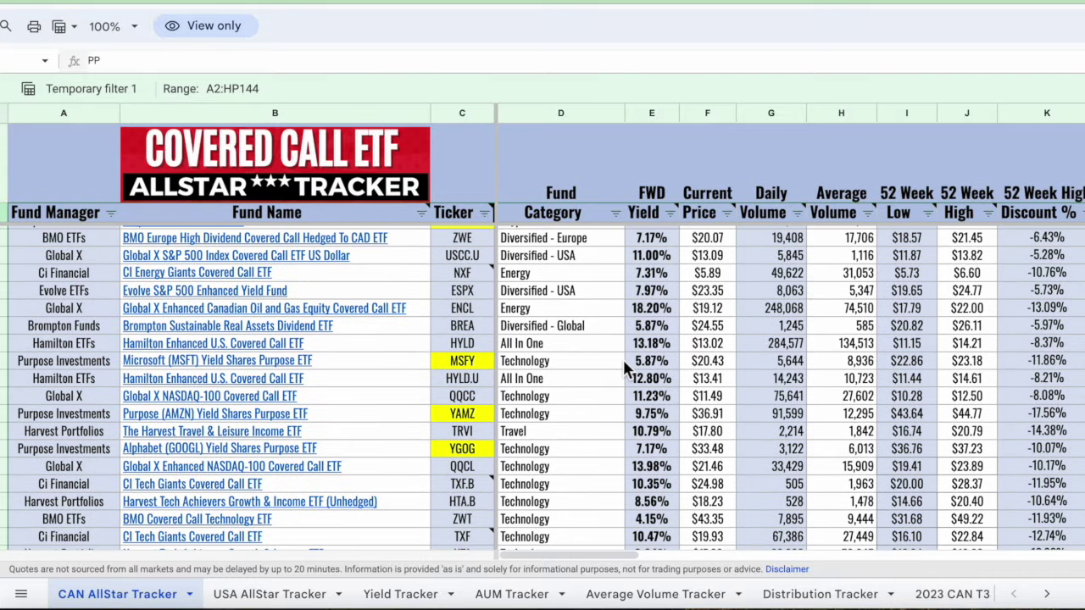
scroll(622, 357, "up", 1)
scroll(623, 360, "down", 3)
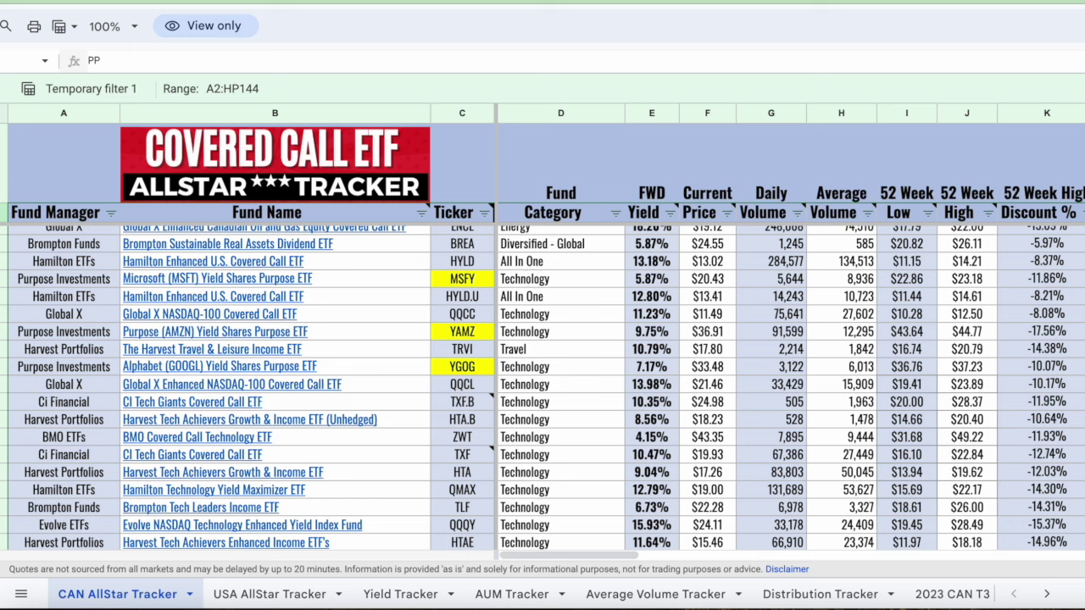
Select the CAD-traded Hamilton Enhanced U.S. Covered Call ETF (HYLD) row and compare its one-week through one-year returns with the surrounding funds
left_click(64, 261)
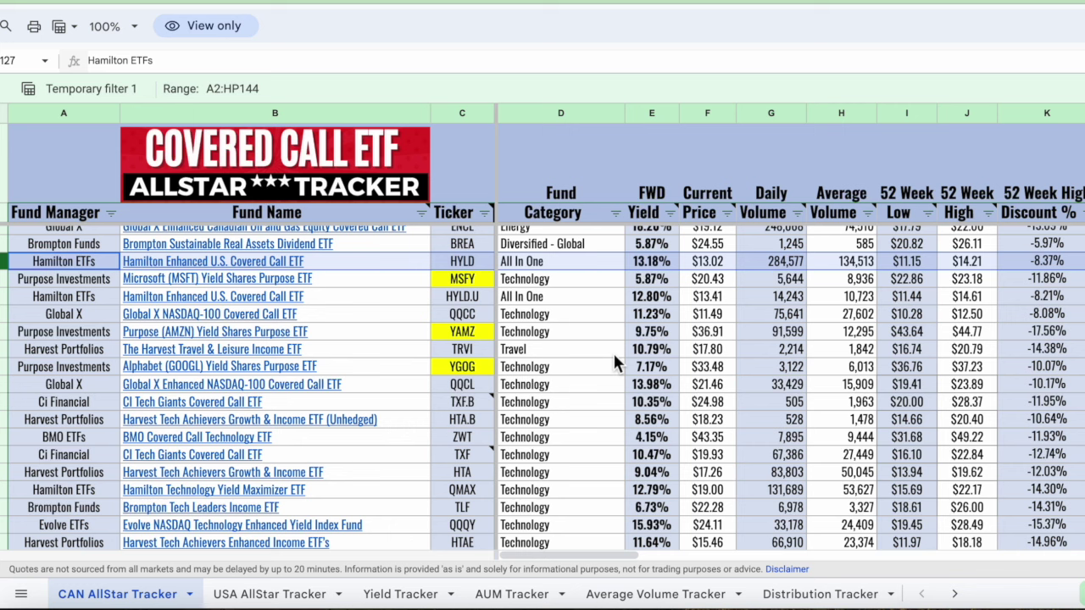
scroll(615, 357, "right", 5)
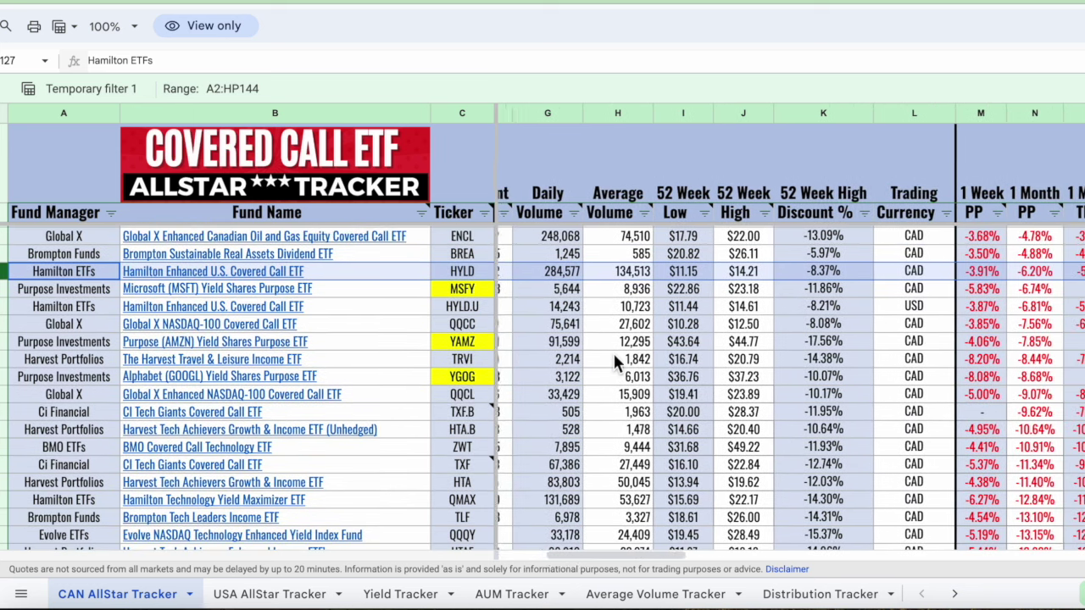
scroll(613, 351, "down", 1)
scroll(613, 351, "right", 5)
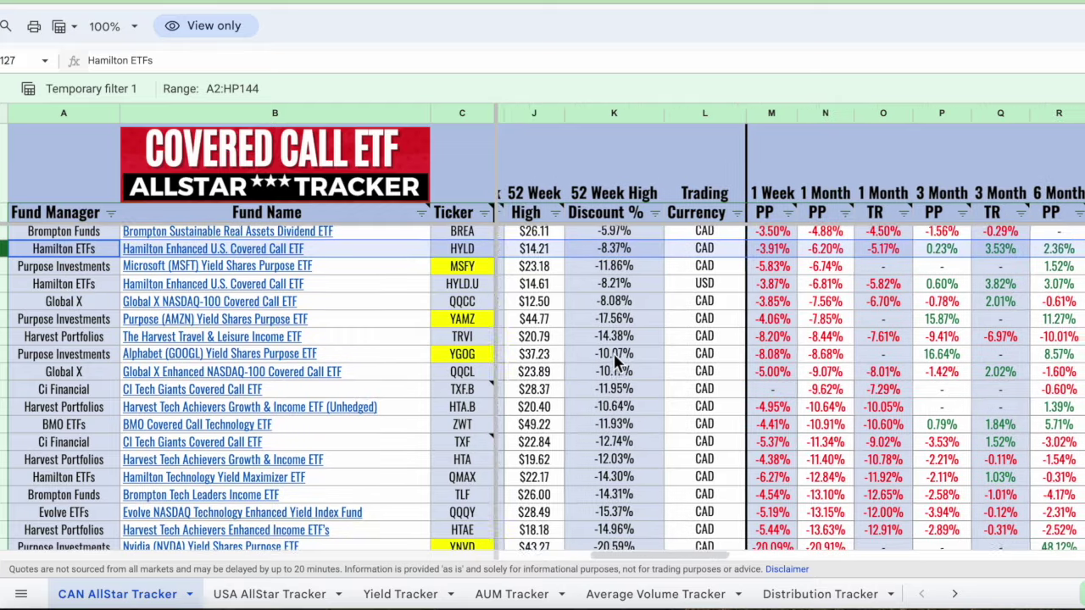
scroll(612, 351, "up", 1)
scroll(612, 351, "right", 3)
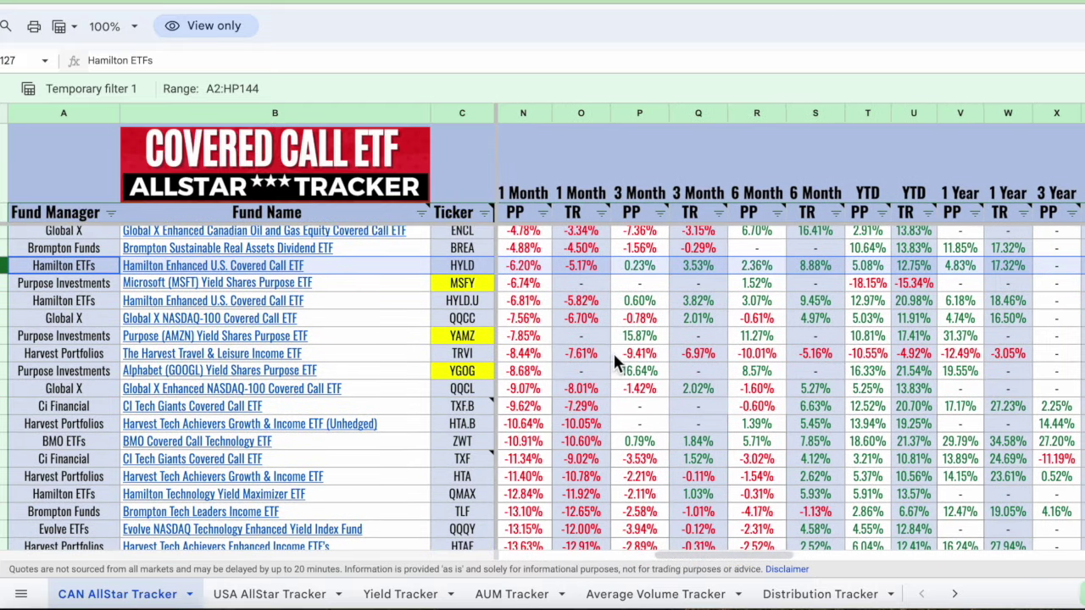
scroll(613, 351, "left", 2)
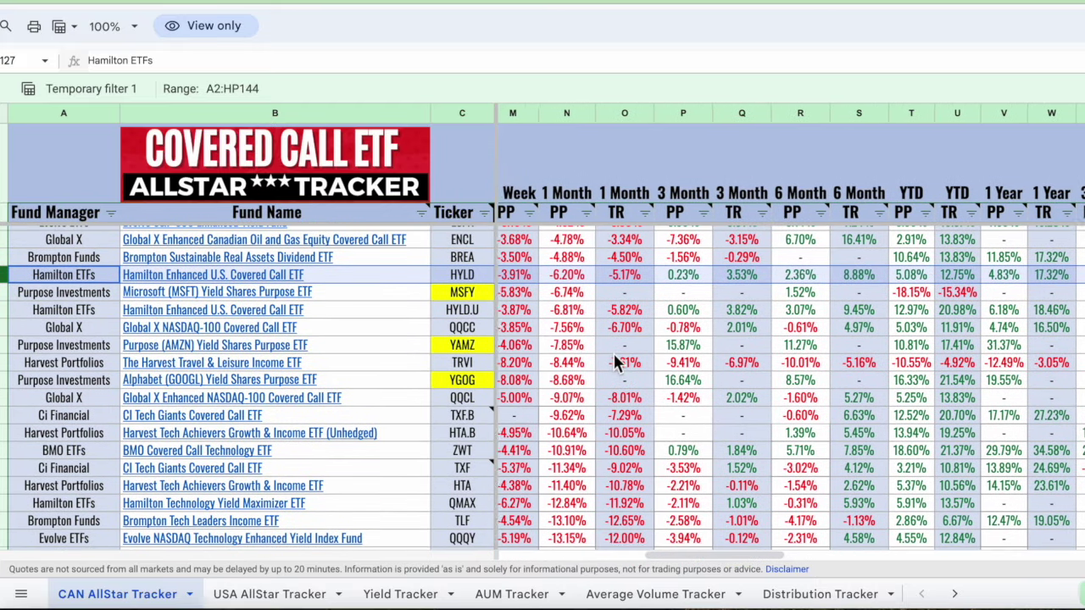
scroll(613, 351, "up", 1)
scroll(614, 356, "right", 1)
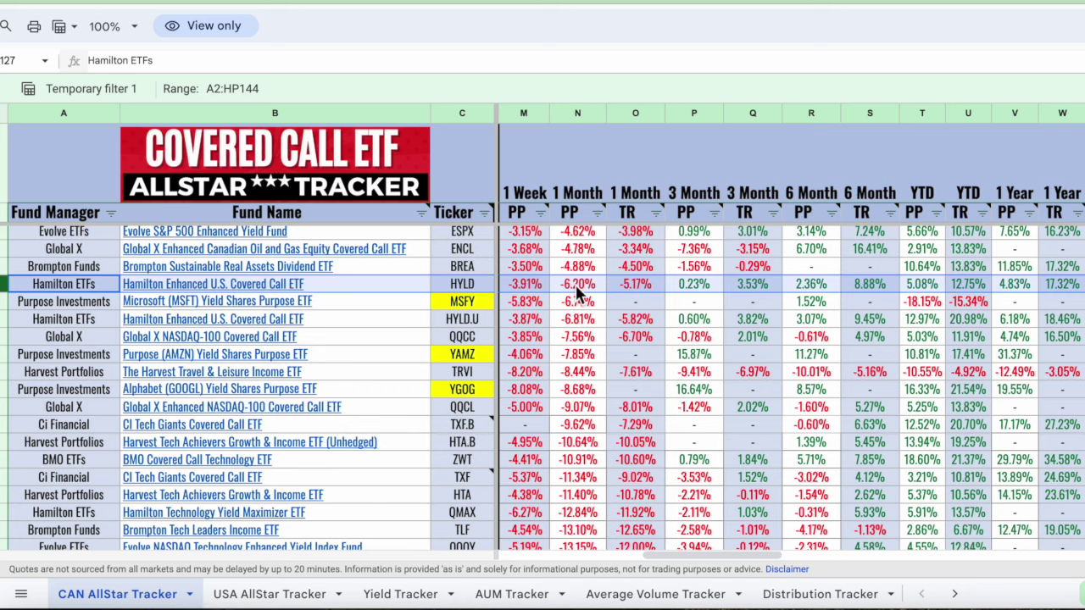
scroll(575, 285, "right", 1)
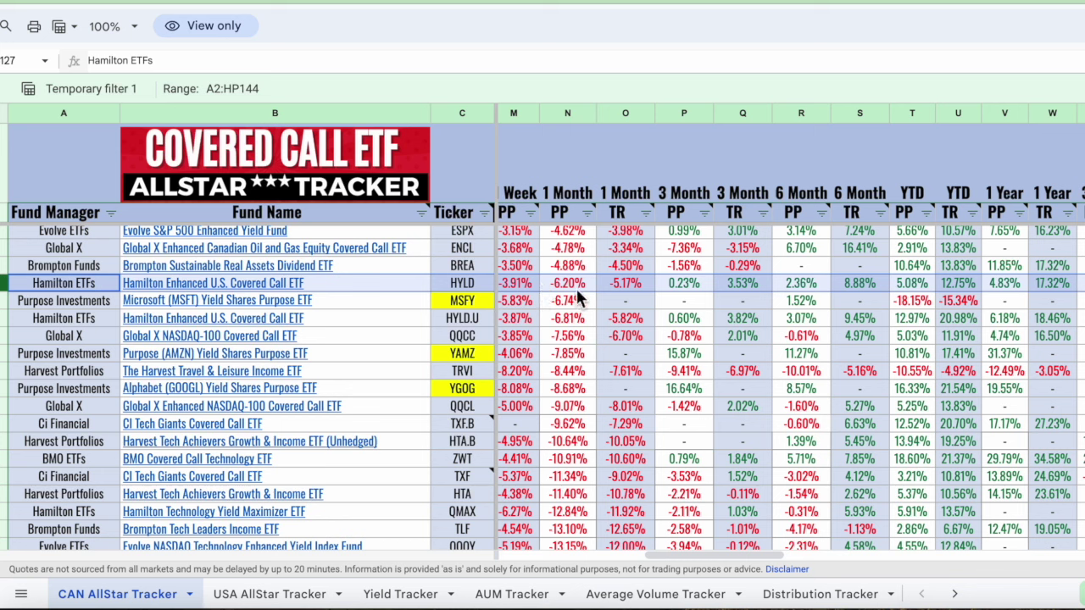
scroll(576, 286, "left", 2)
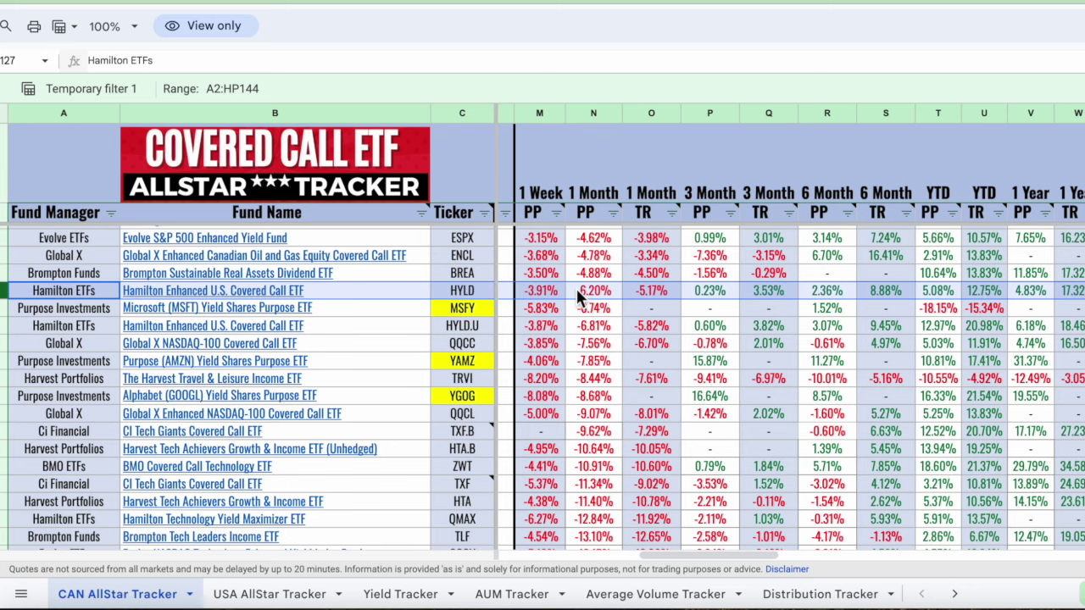
Review the categories and forward yields of the HYLD fund and the funds ranked above it, up to the middle of the list
scroll(576, 286, "left", 10)
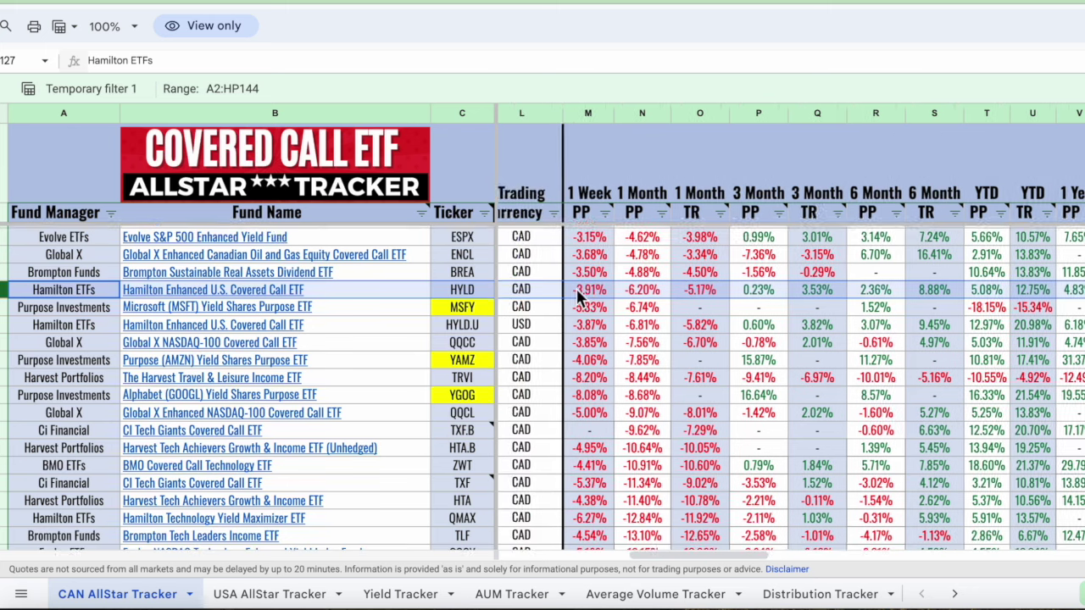
scroll(574, 288, "up", 1)
scroll(574, 288, "up", 6)
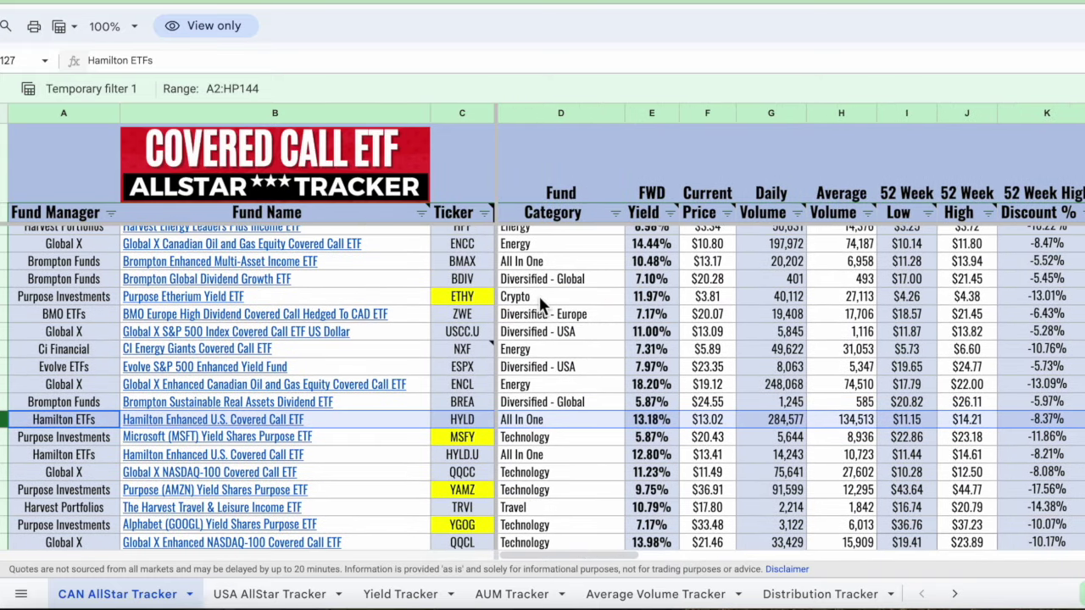
scroll(539, 296, "up", 10)
scroll(539, 304, "up", 9)
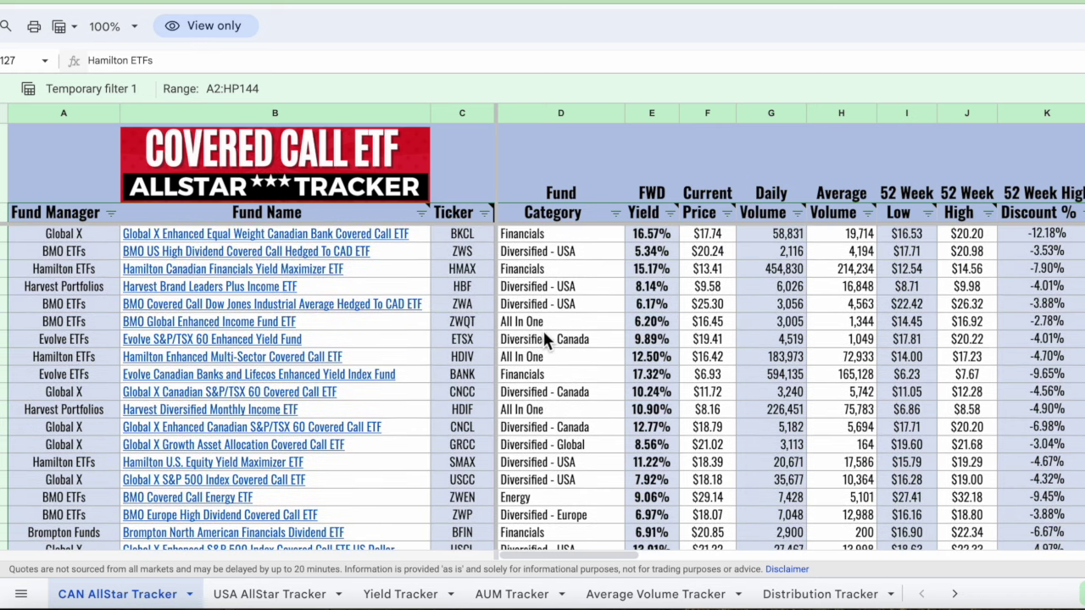
Select the Hamilton Enhanced Multi-Sector Covered Call ETF (HDIV) row mid-list and compare its one-week through one-year returns with the surrounding funds
scroll(544, 336, "down", 1)
scroll(545, 336, "right", 2)
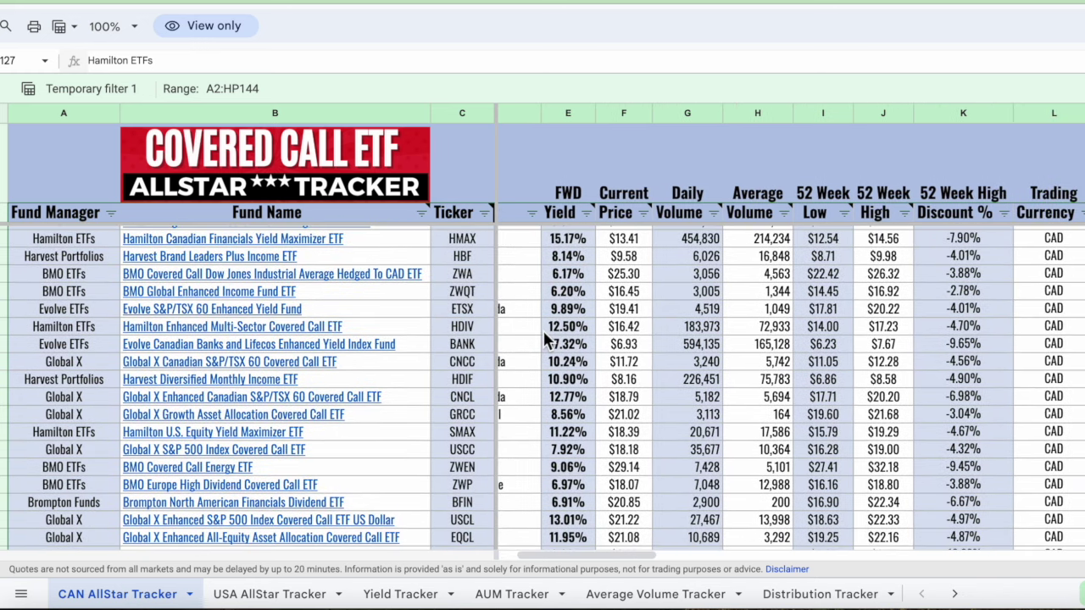
scroll(543, 331, "right", 1)
scroll(544, 331, "left", 3)
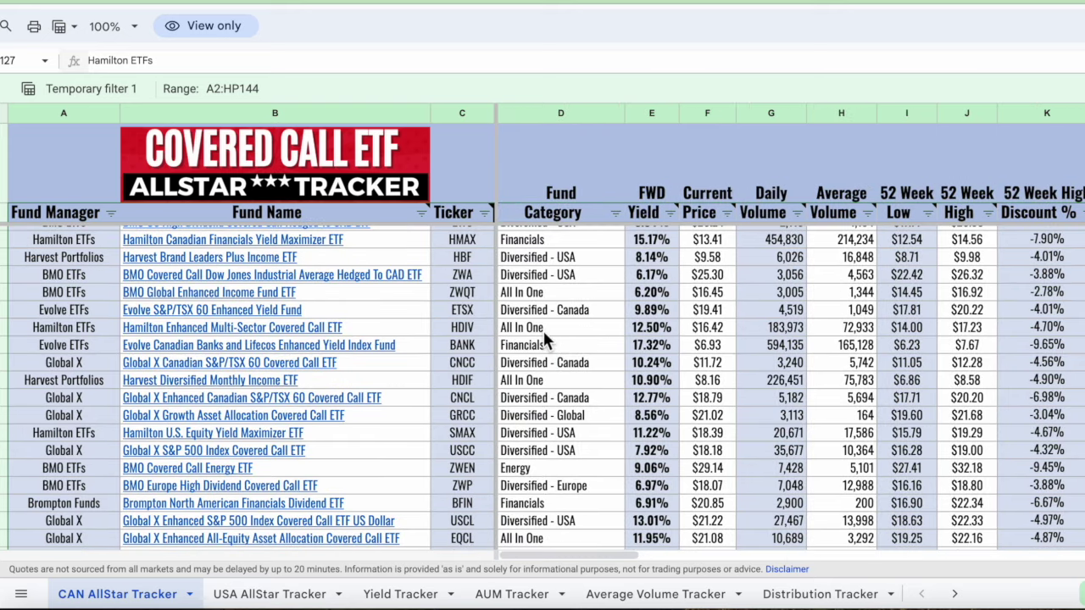
scroll(543, 331, "down", 1)
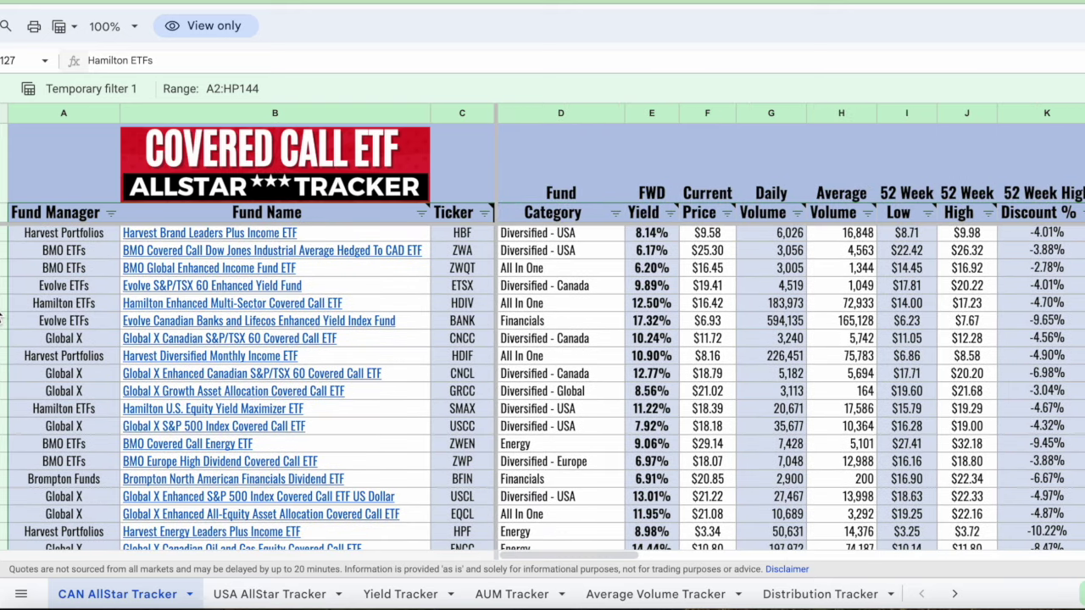
left_click(4, 302)
scroll(649, 307, "right", 2)
scroll(651, 314, "right", 6)
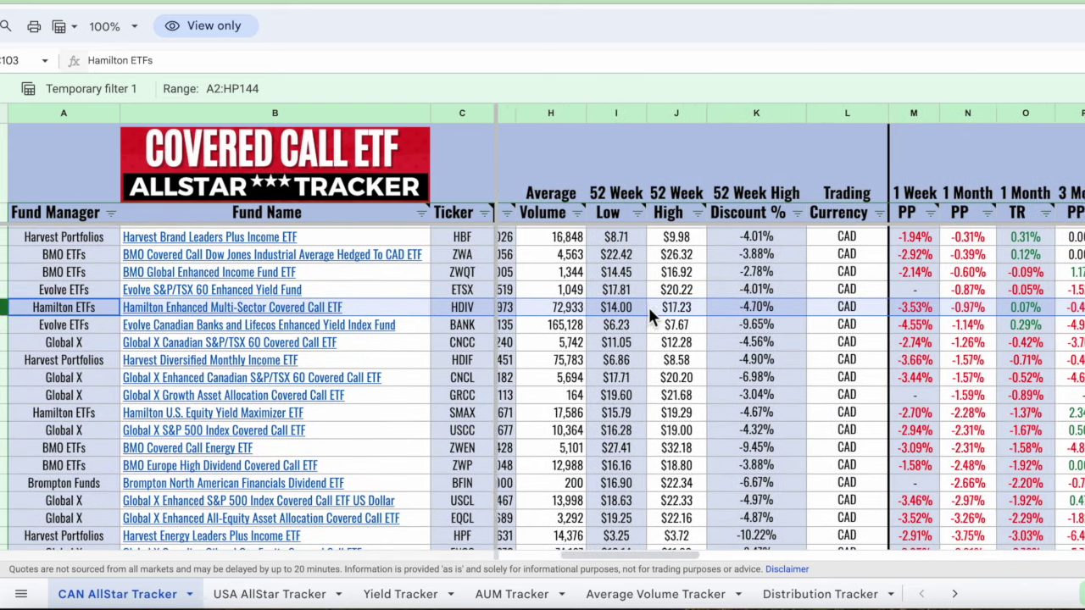
scroll(651, 314, "down", 1)
scroll(648, 307, "right", 1)
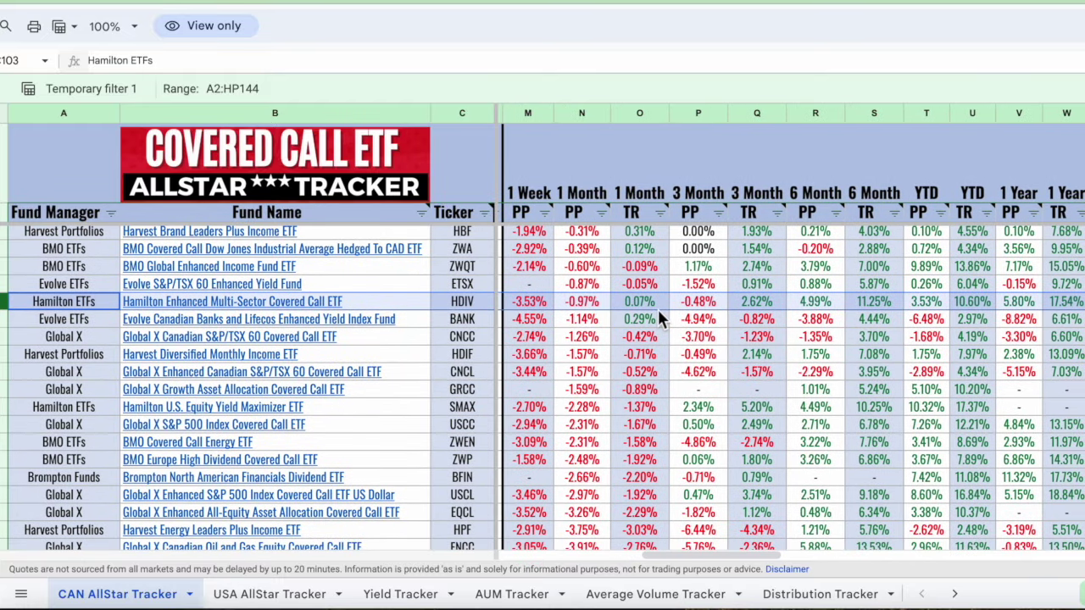
scroll(658, 309, "down", 3)
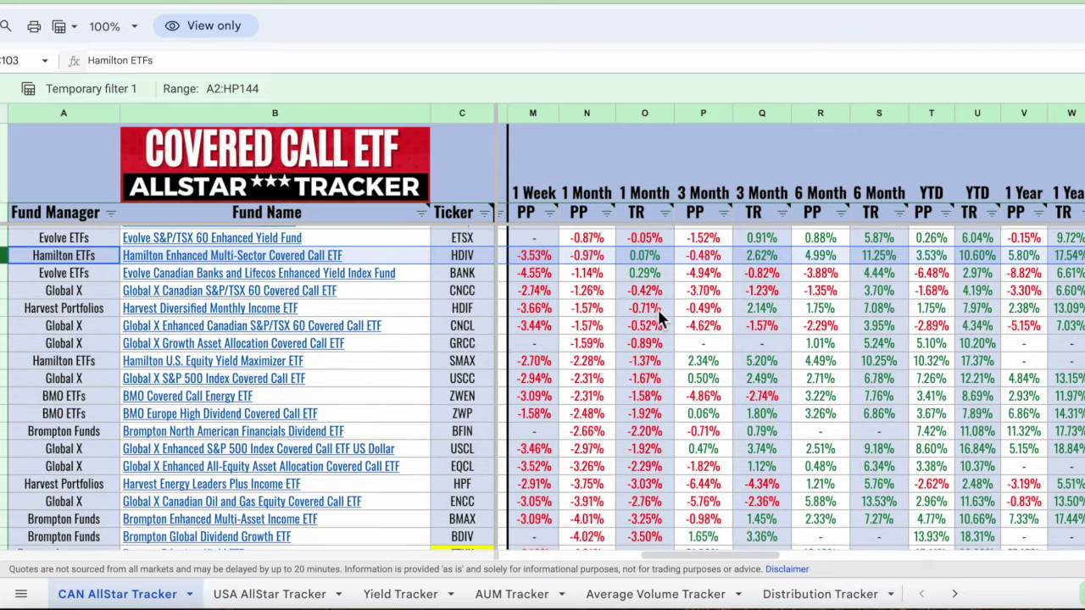